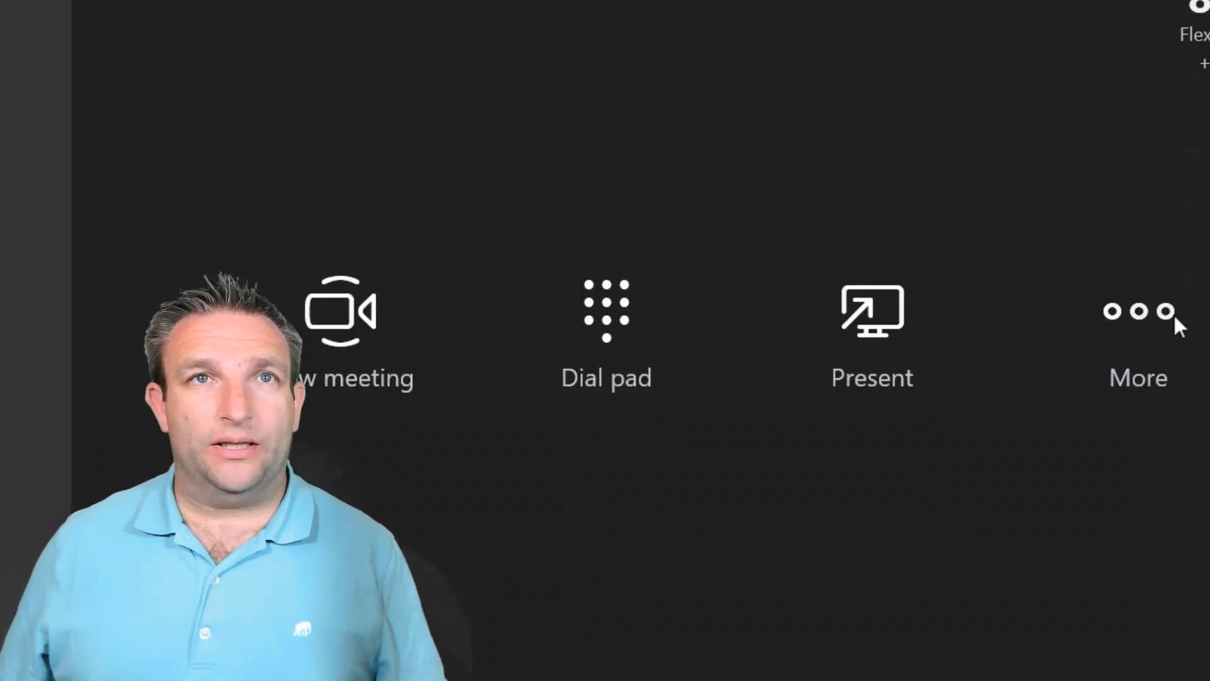
Step: Open the room console's settings and sign in to the Windows Administrator account with its password
click(1174, 313)
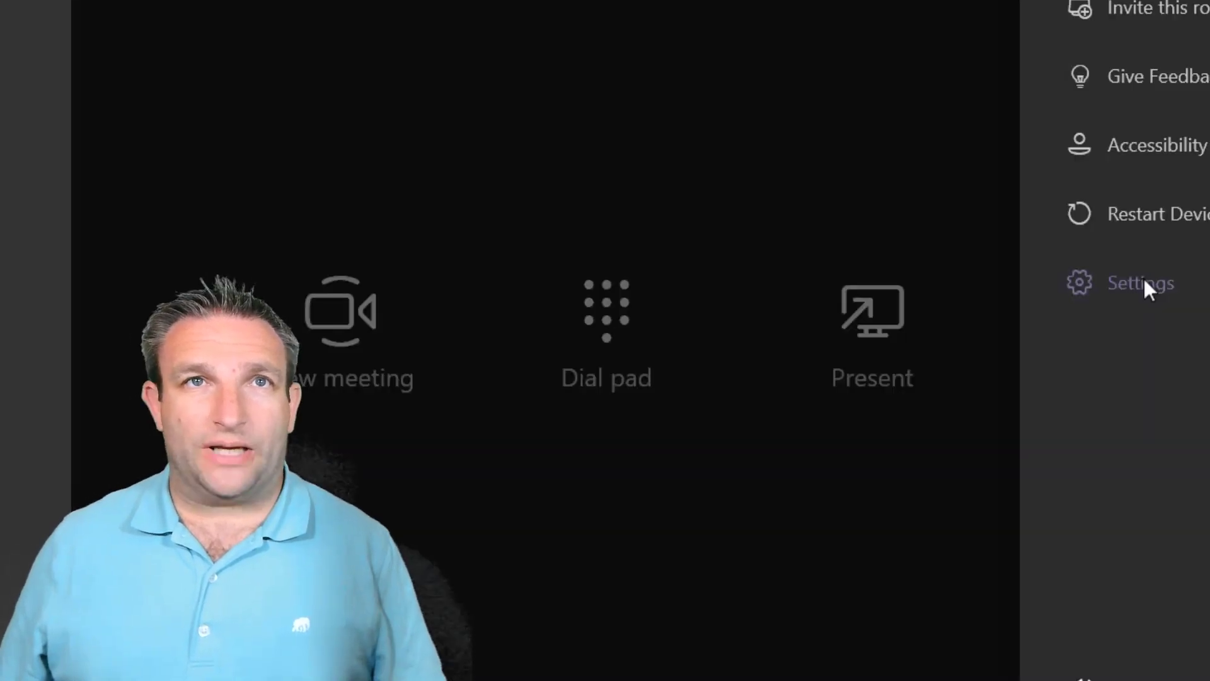
click(1144, 281)
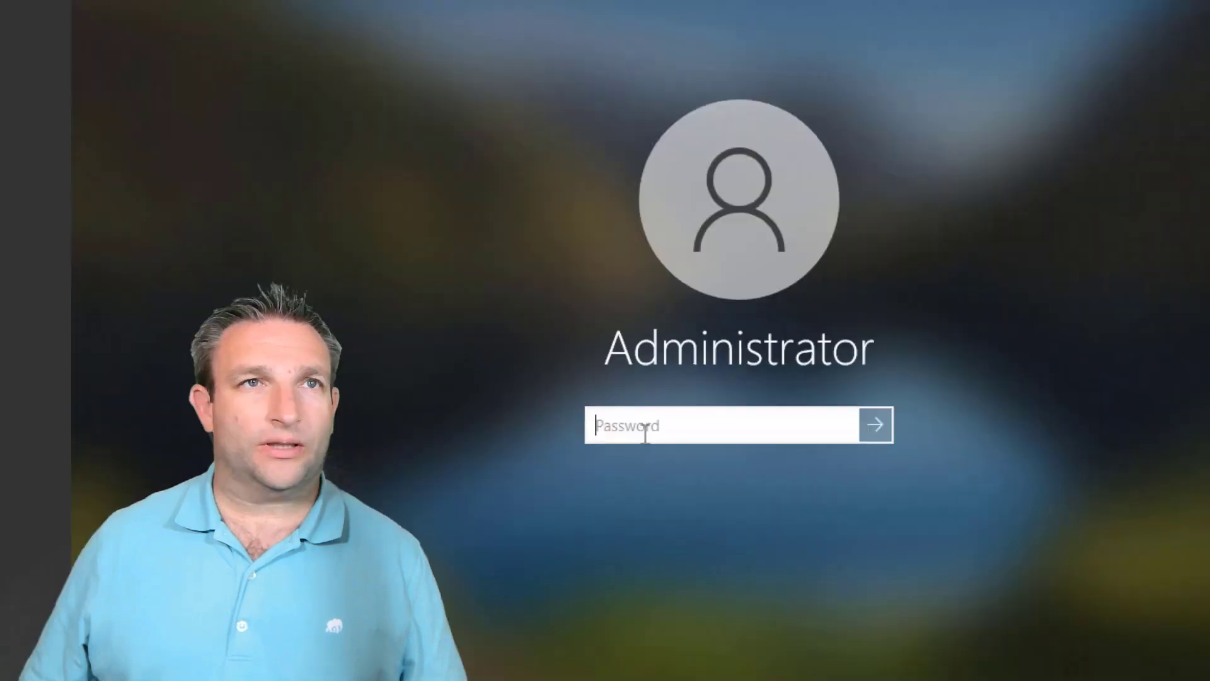
text(•••)
key(Return)
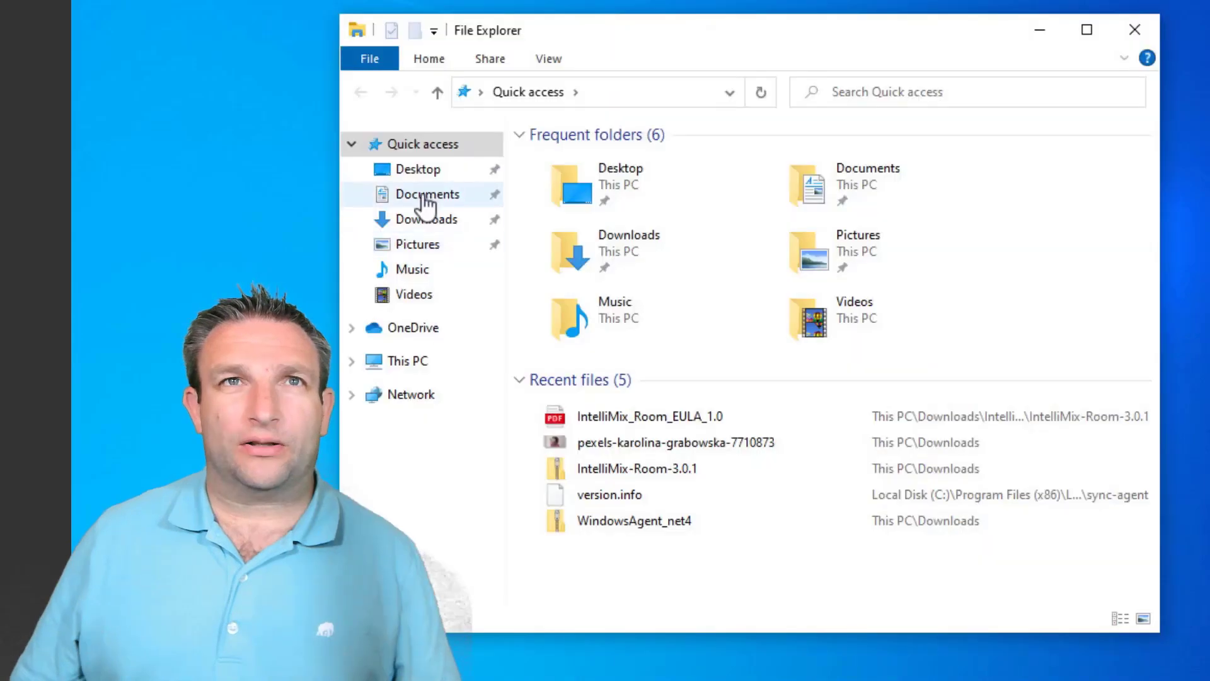
Step: Run IntelliMixRoom_3.0.1.2 as administrator from the IntelliMix-Room-3.0.1 folder in Downloads
click(426, 221)
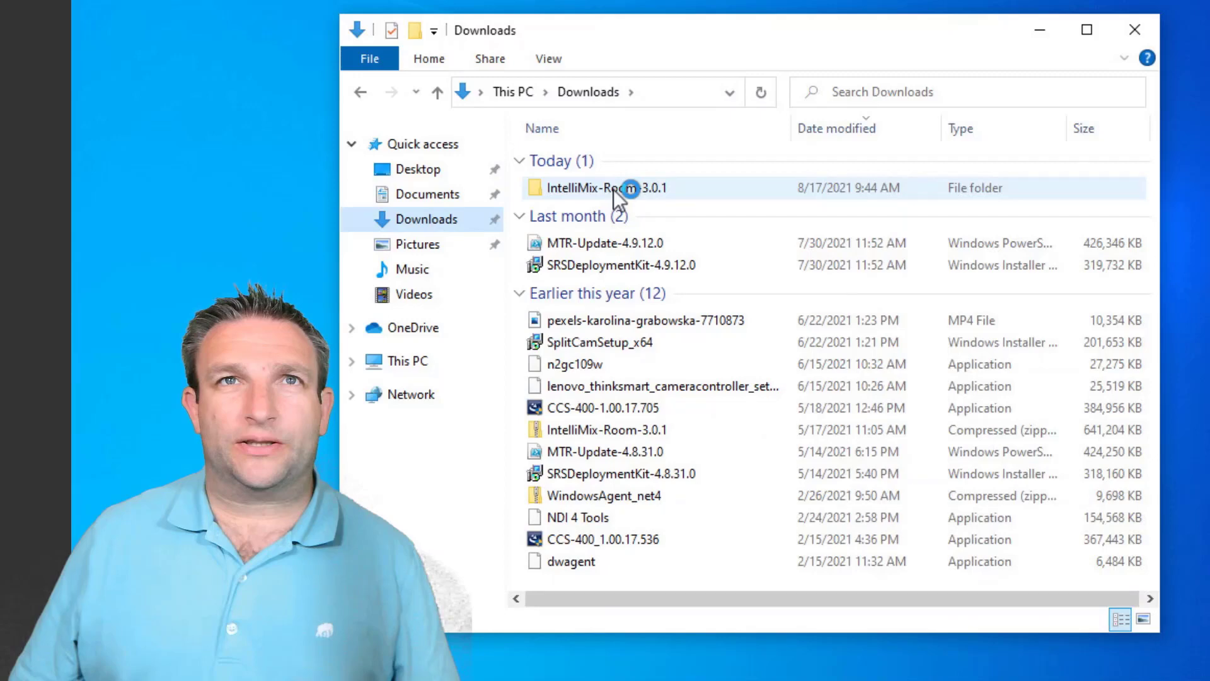
double_click(613, 189)
double_click(585, 161)
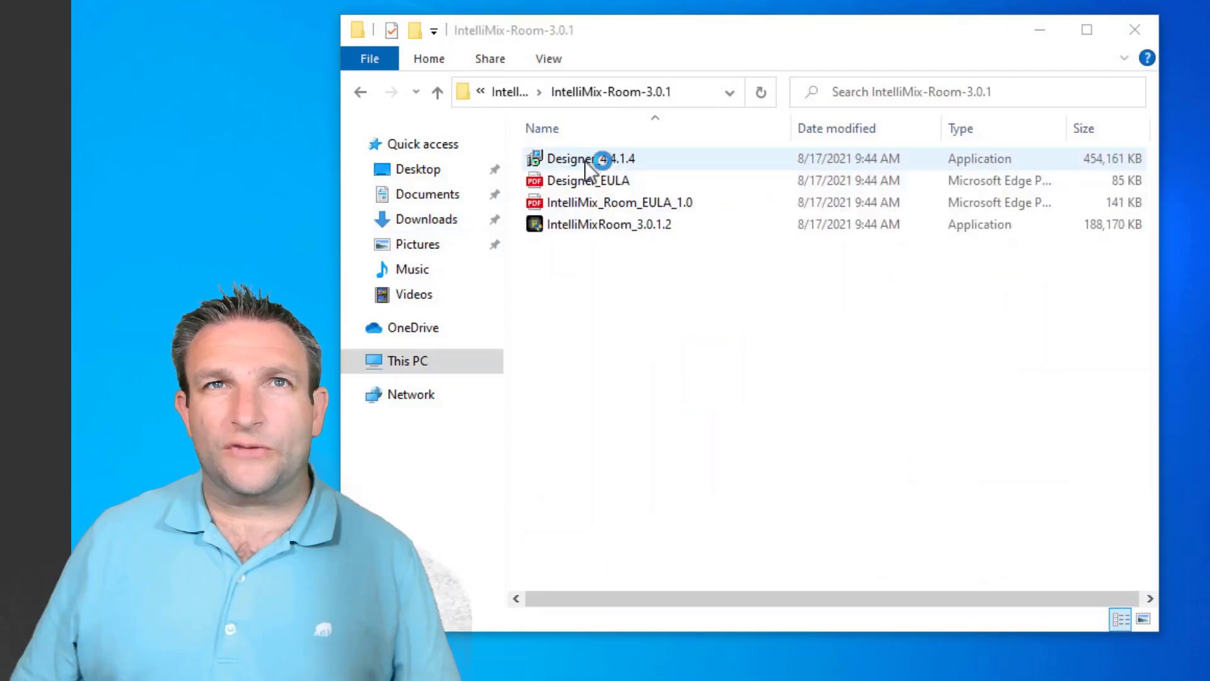
right_click(591, 225)
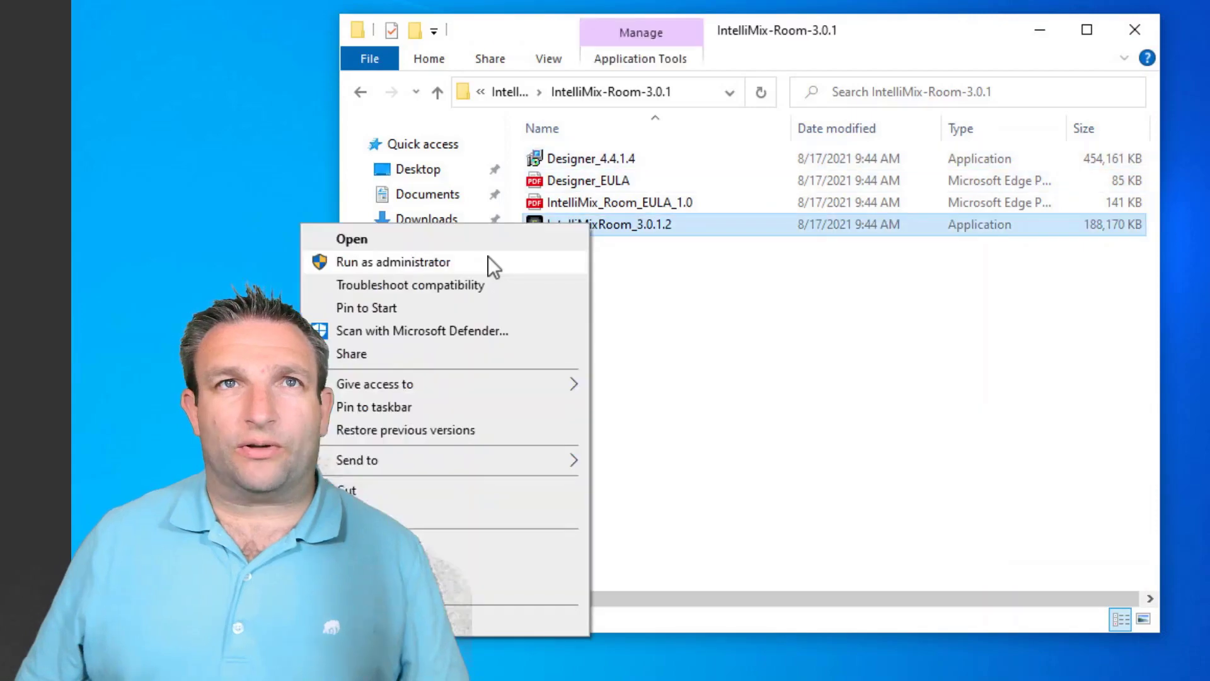
click(488, 261)
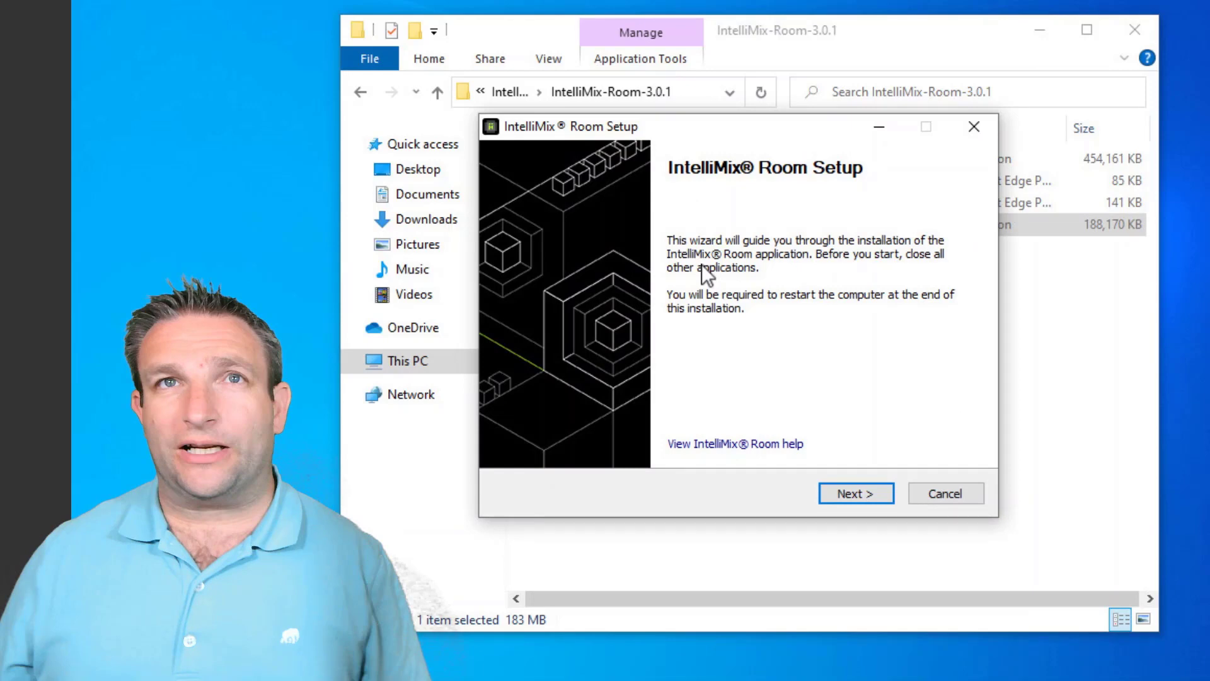
Step: Begin the IntelliMix Room setup and assign the Ethernet (192.168.1.211) NIC to both Shure control and Dante audio
key(Return)
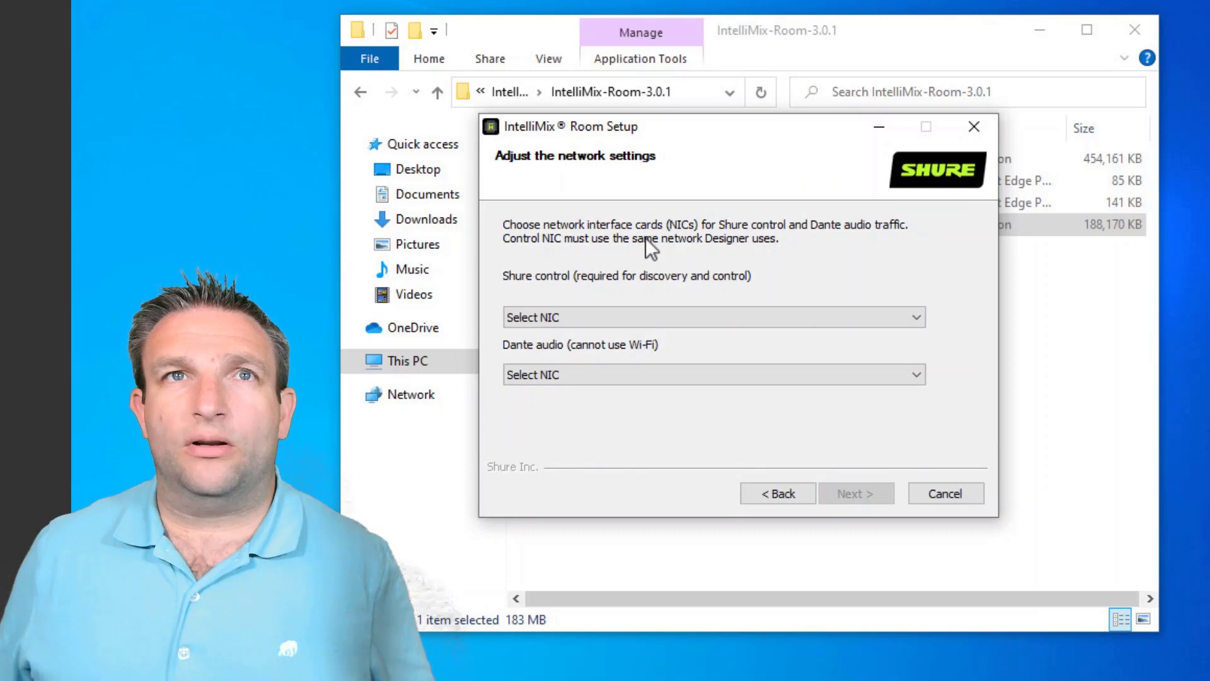
click(625, 317)
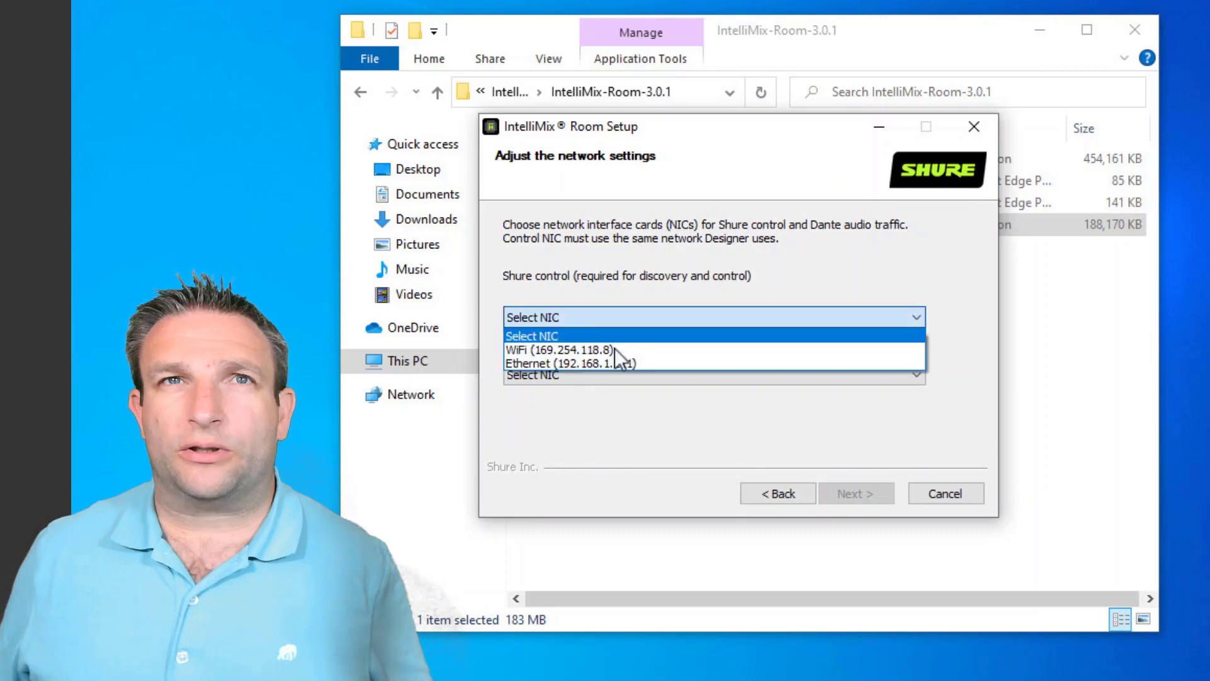
click(620, 363)
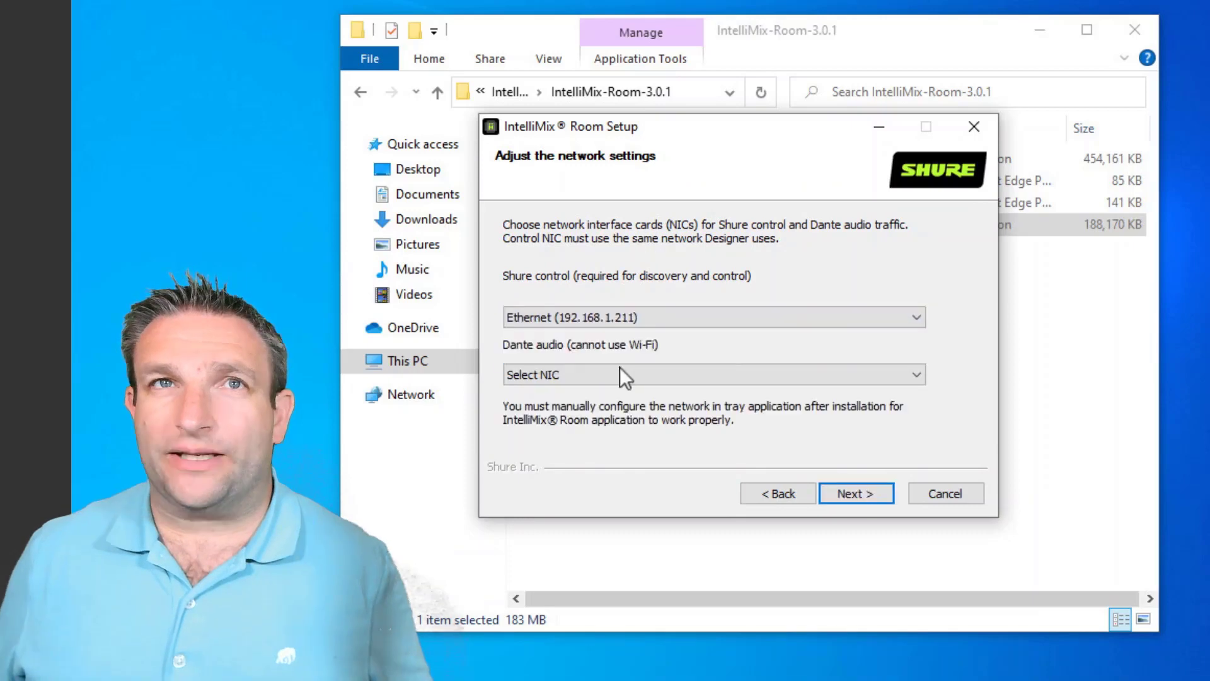
click(620, 372)
click(630, 418)
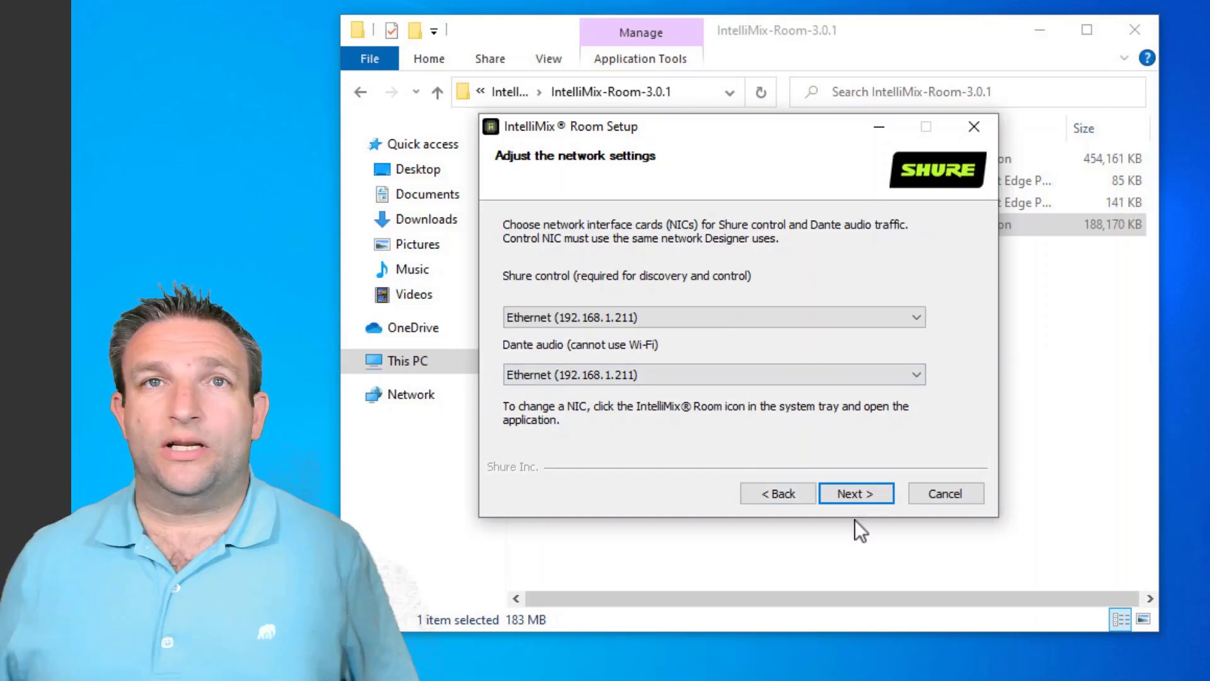
click(886, 490)
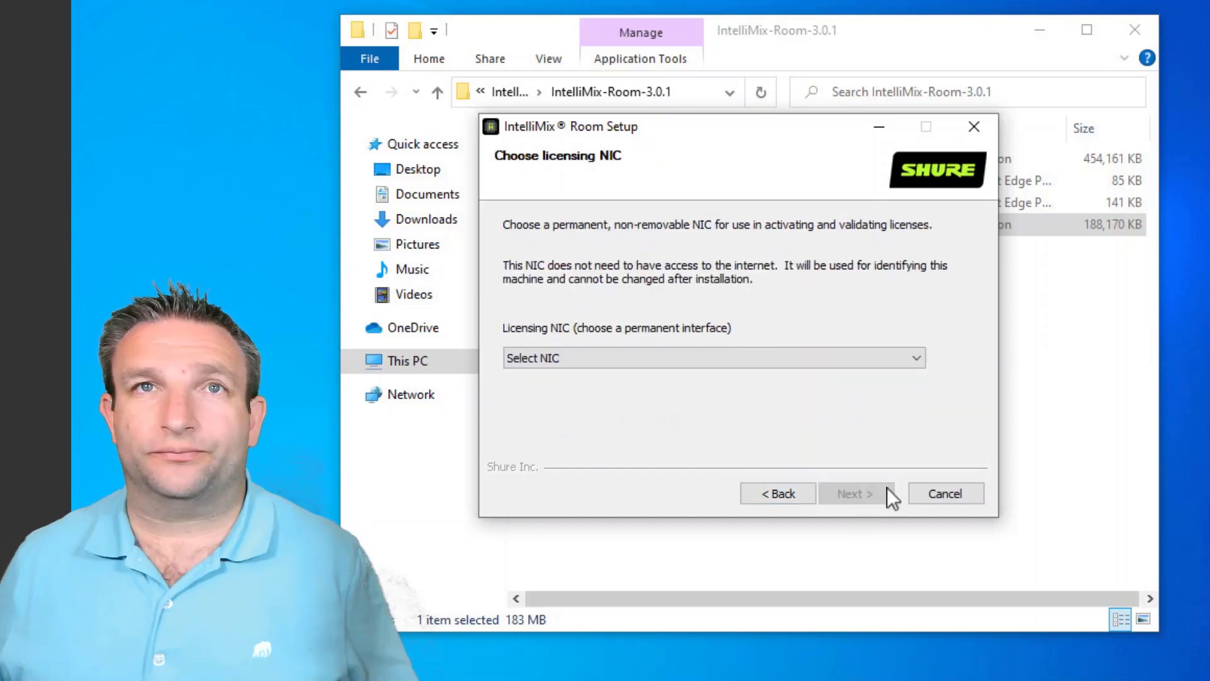
Step: Choose Ethernet (192.168.1.211) as the licensing NIC and continue the setup
click(662, 357)
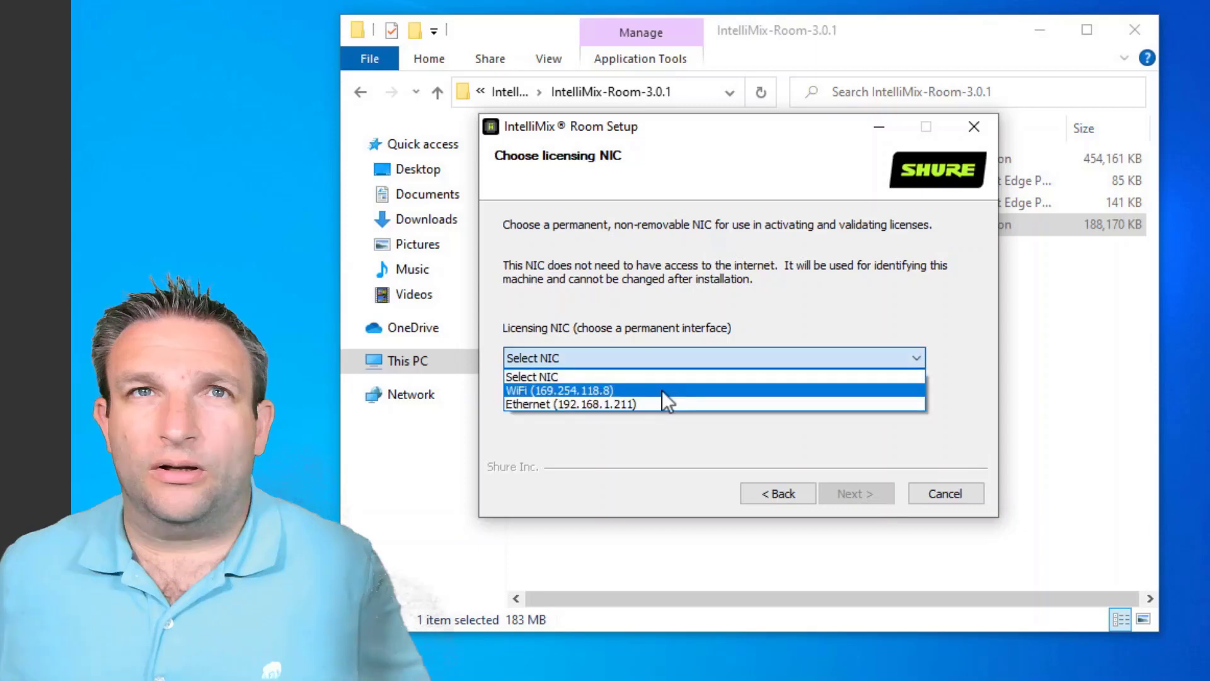
click(660, 404)
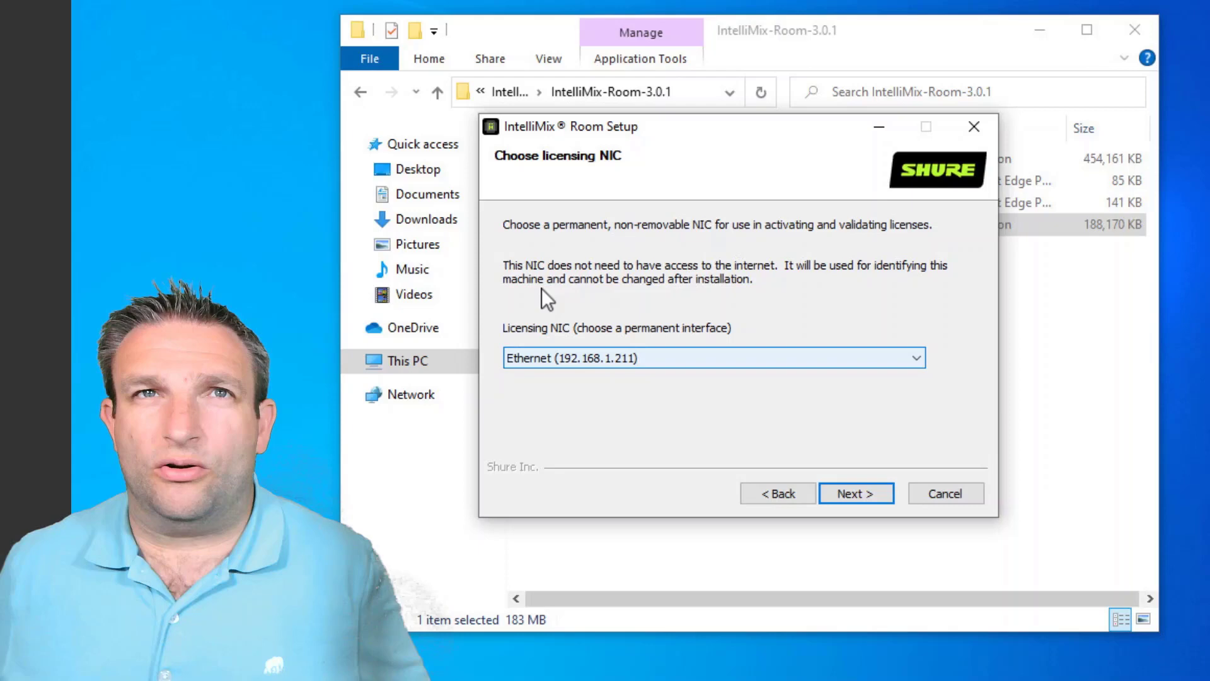
click(856, 493)
click(857, 492)
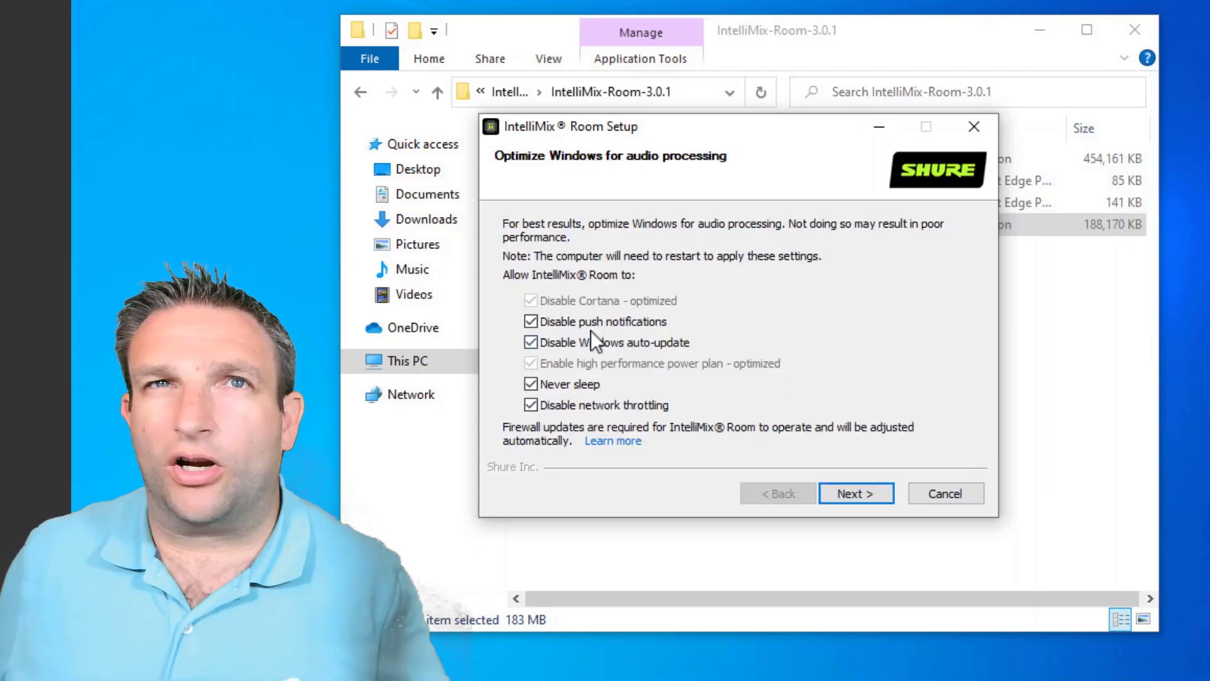
Step: Deselect the Windows auto-update, never sleep, network throttling and push notification optimizations in the IntelliMix Room setup
click(592, 339)
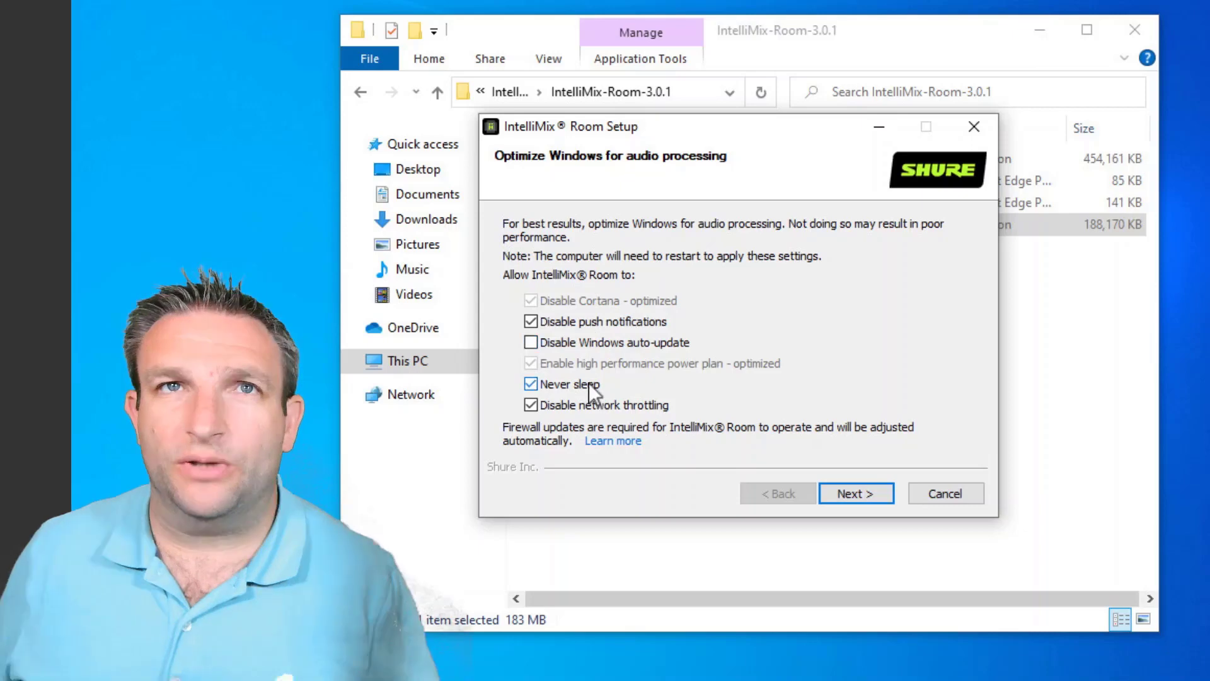
click(588, 383)
click(586, 405)
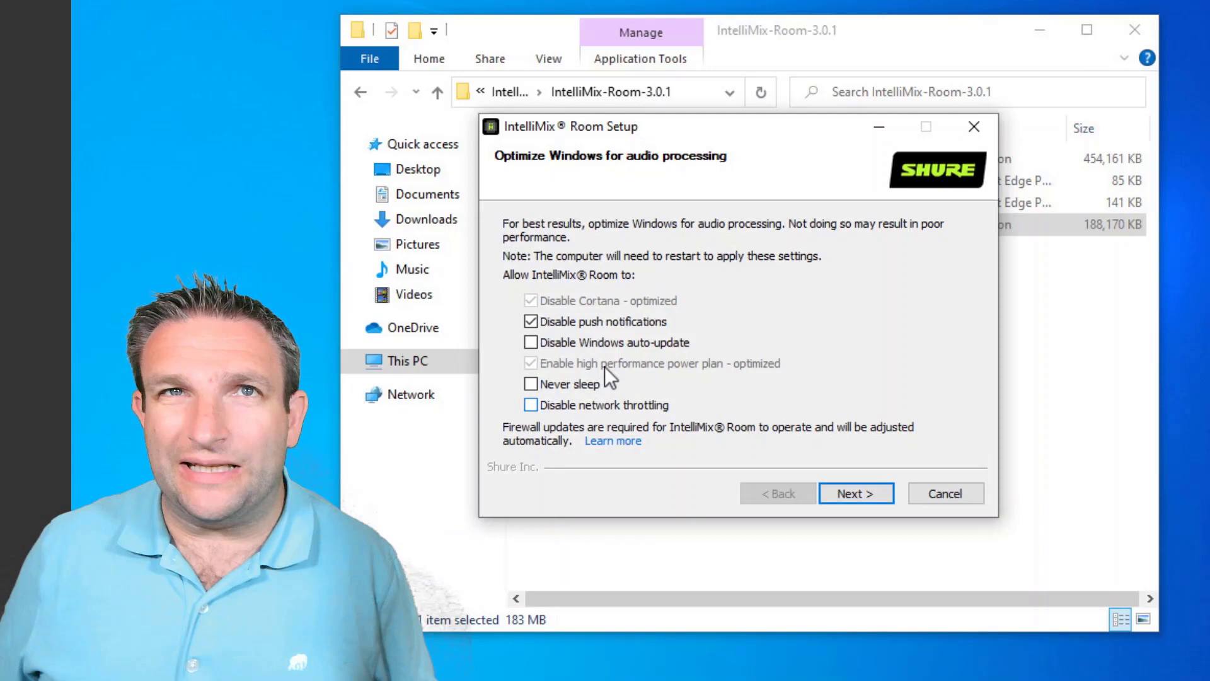
click(595, 321)
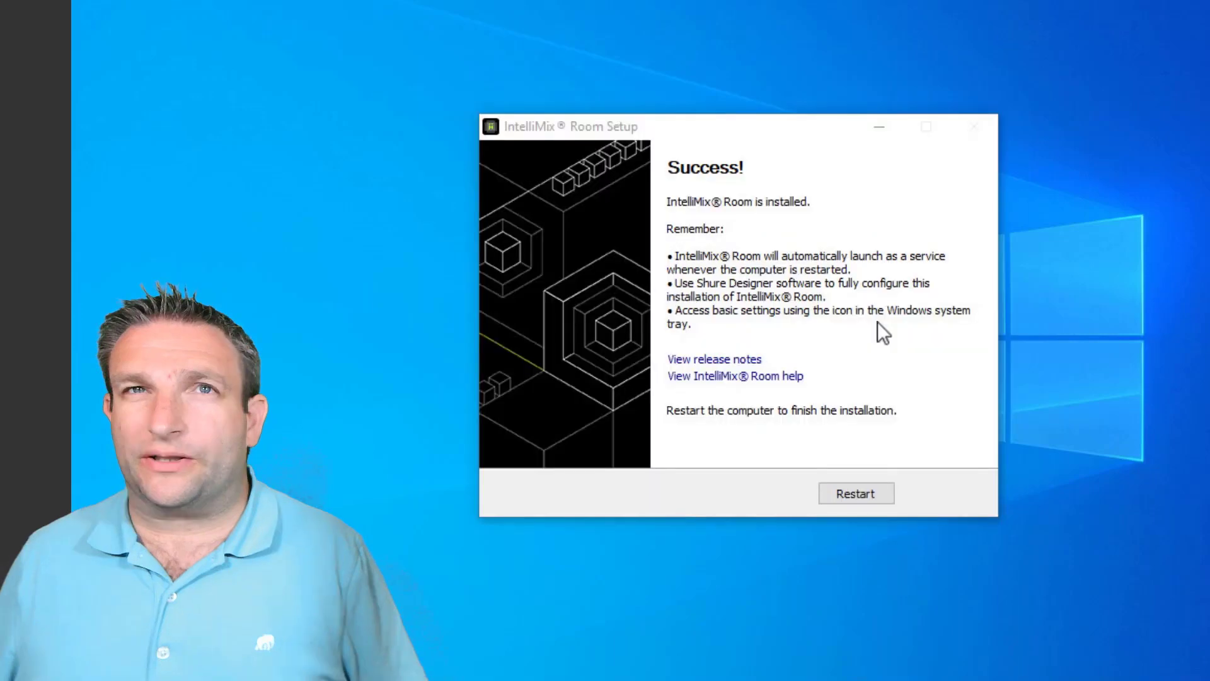
Step: Switch to Shure Designer and initialize the newly detected devices from the online devices list
click(1163, 680)
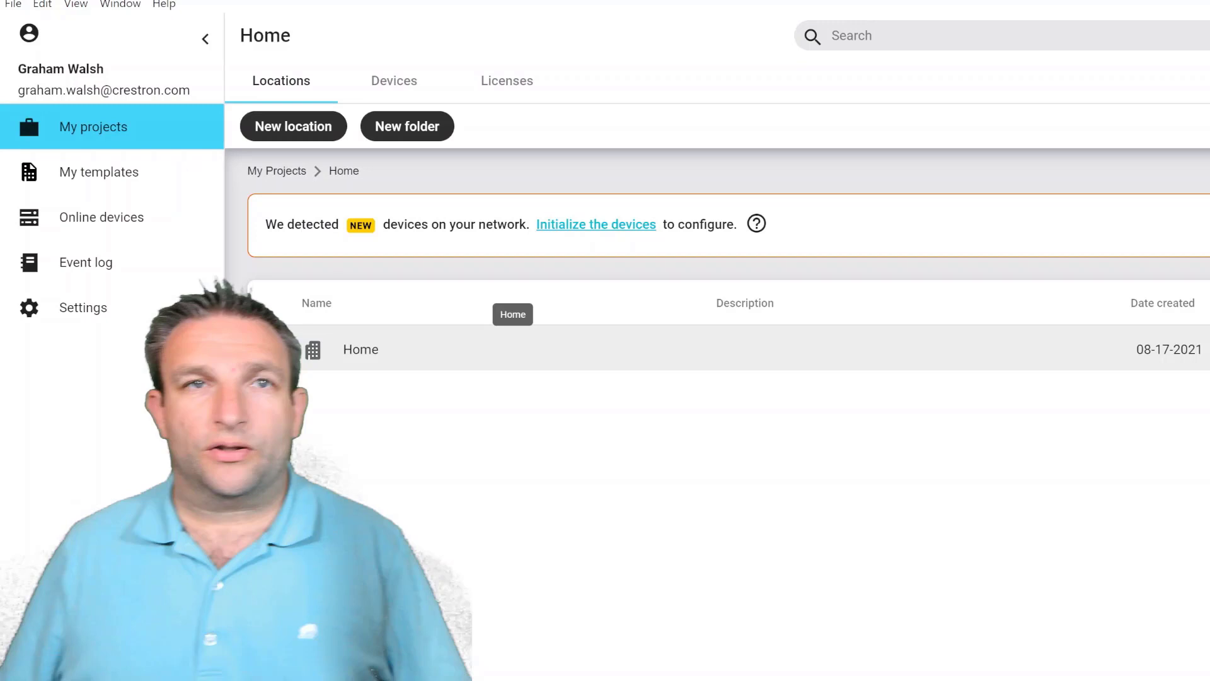
click(127, 237)
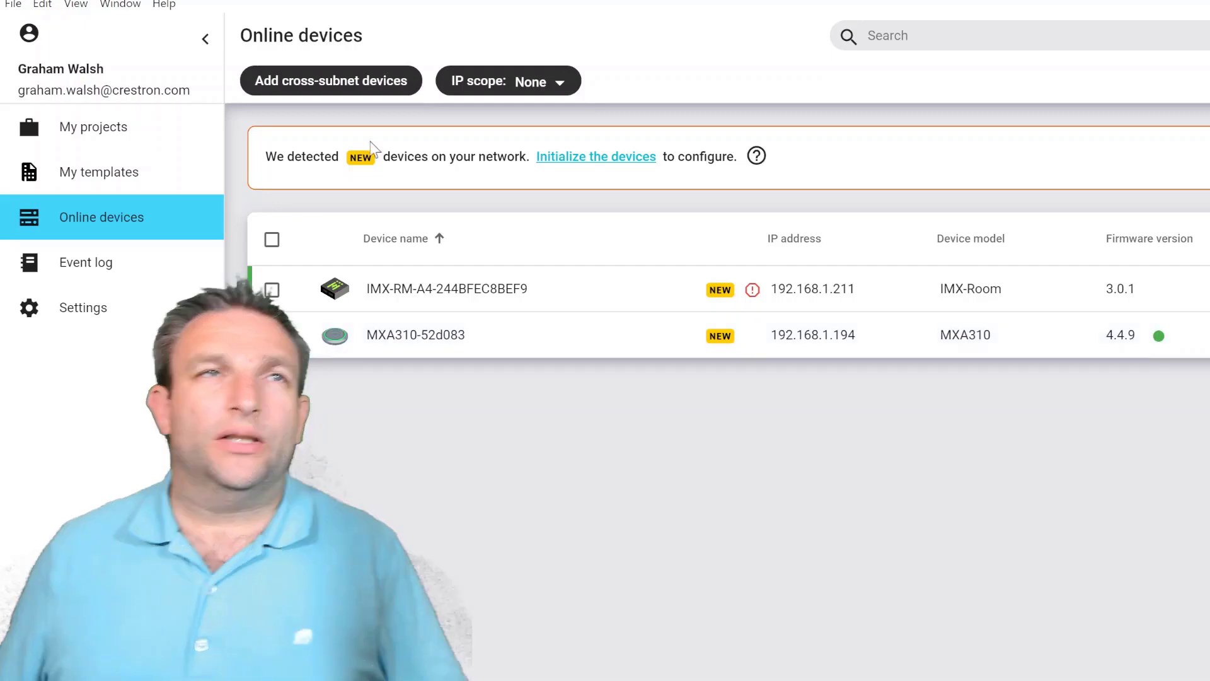
click(596, 156)
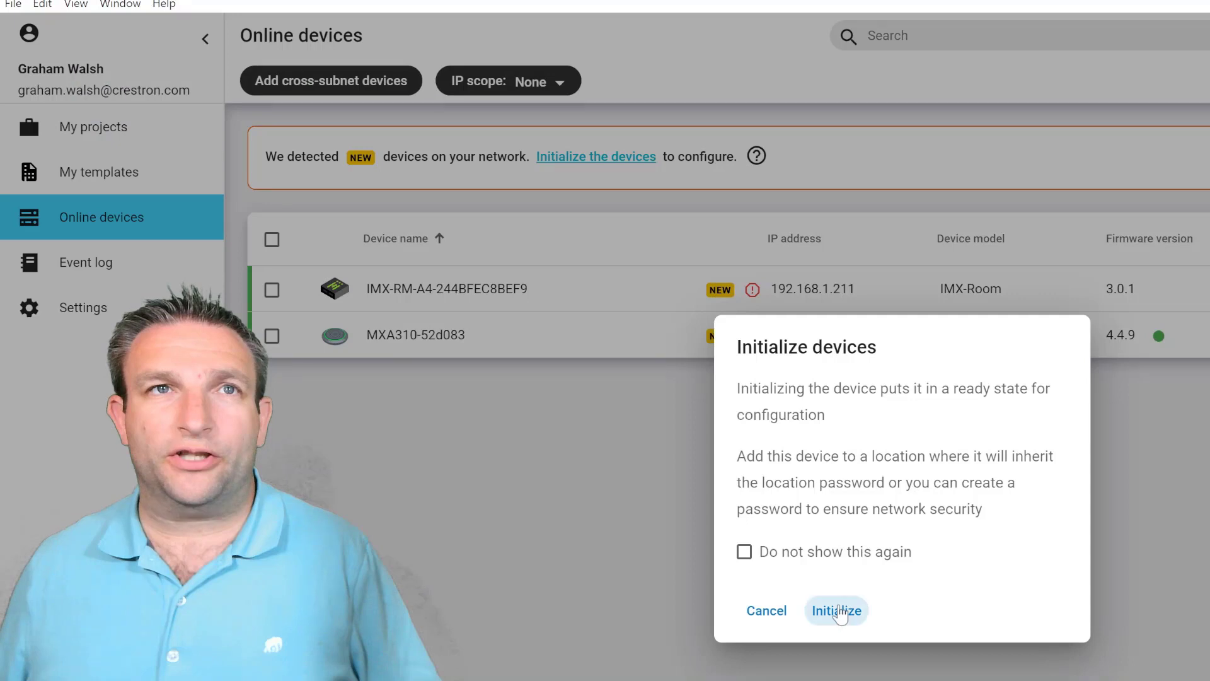
click(837, 611)
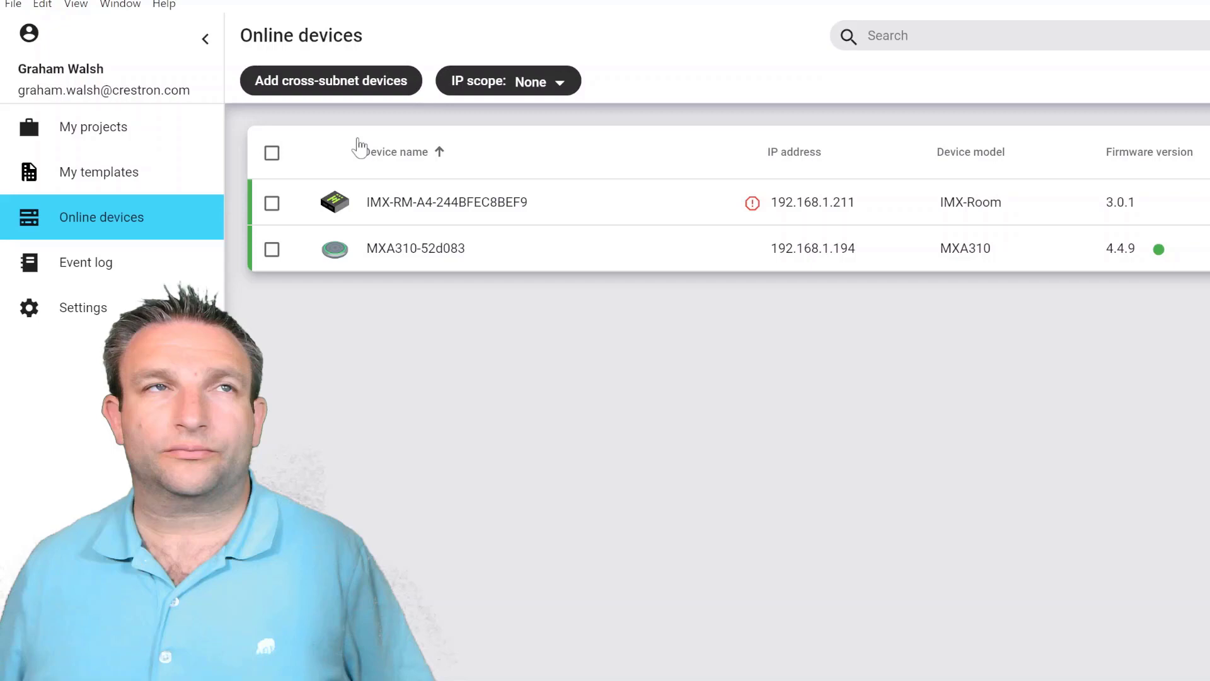
Step: Add both online devices, the IMX-Room and the MXA310, to the Home location in the Home project
click(272, 153)
click(668, 81)
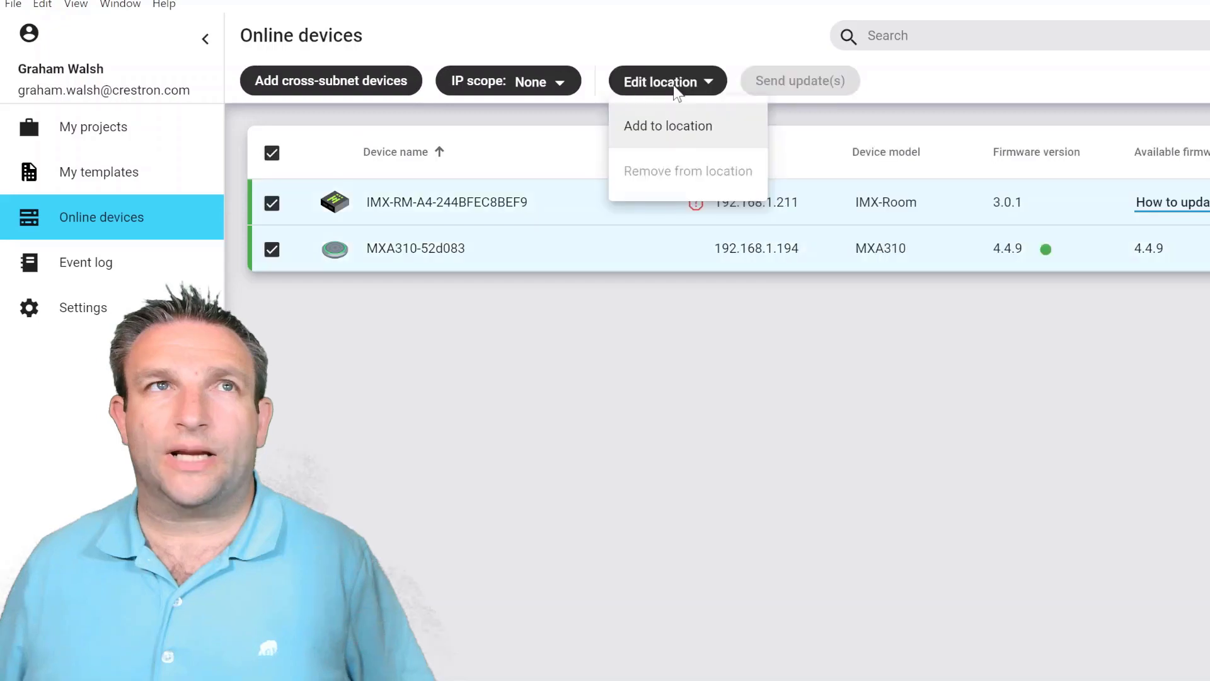
click(668, 126)
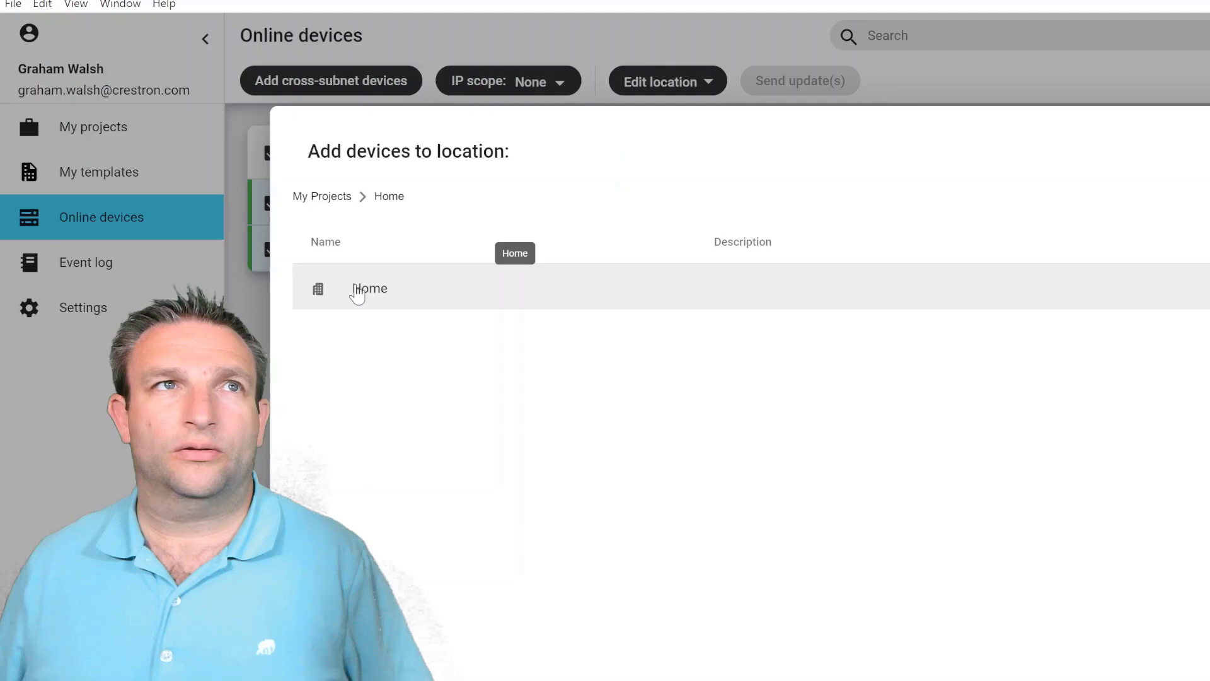
click(358, 290)
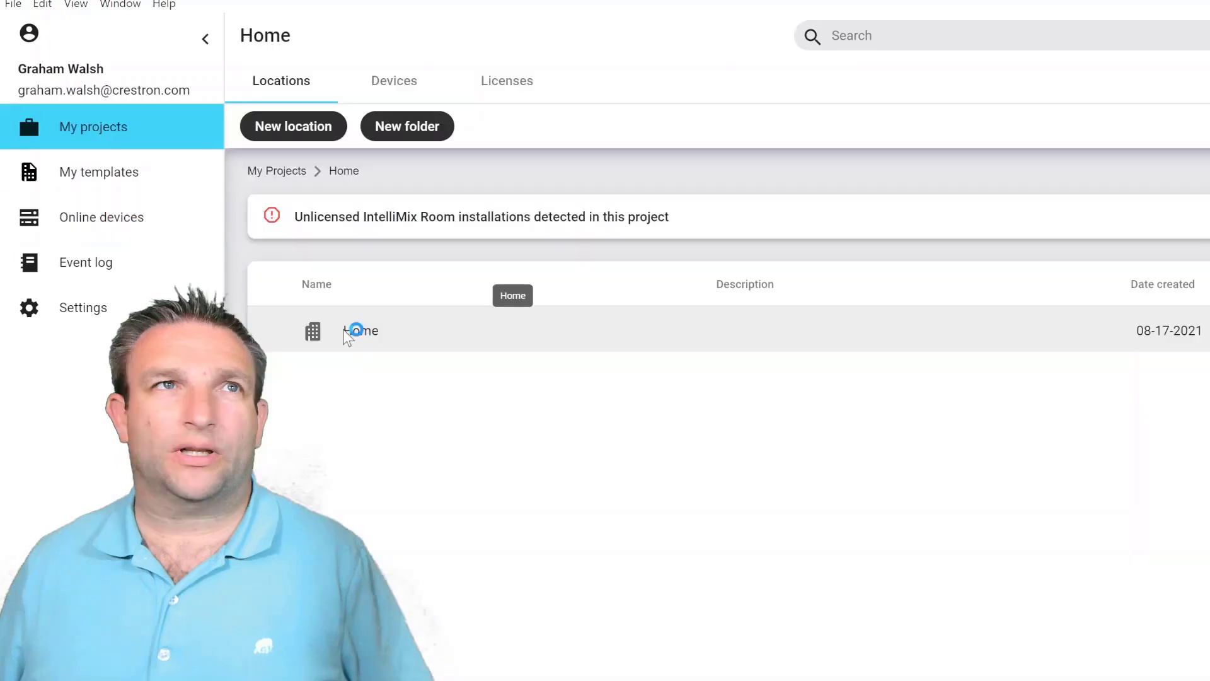
Step: Open the Home location and optimize the room's routing between the MXA310 microphone and the IMX-Room processor
click(344, 329)
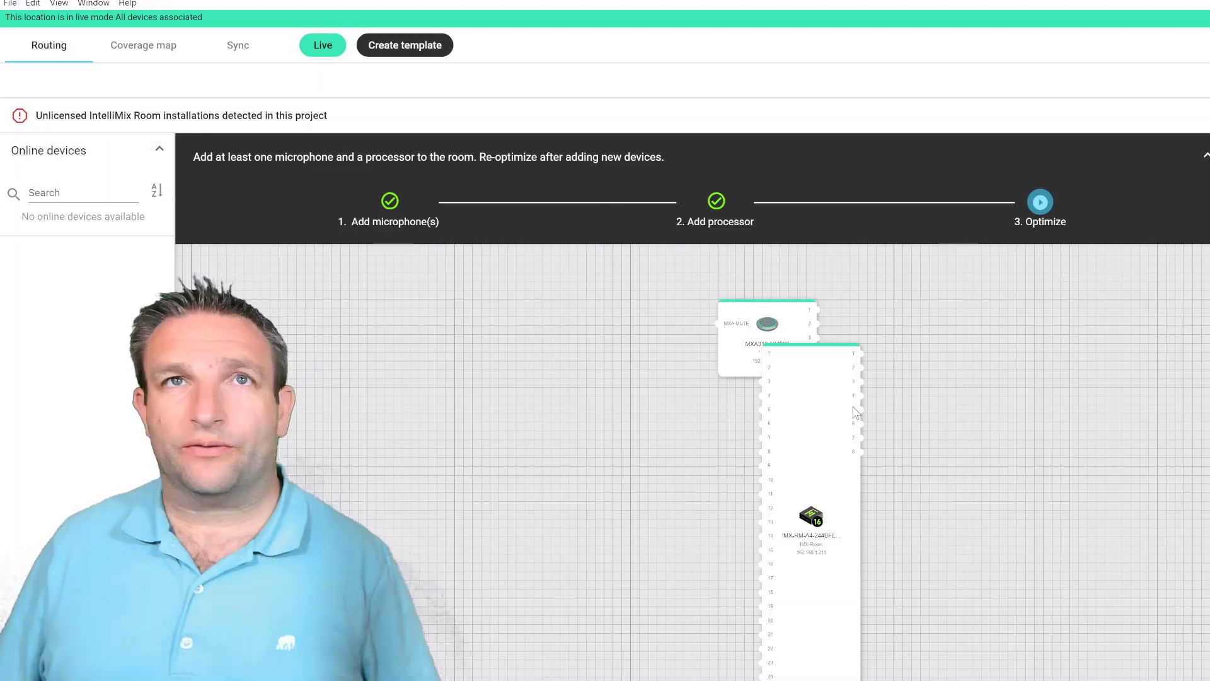
click(781, 345)
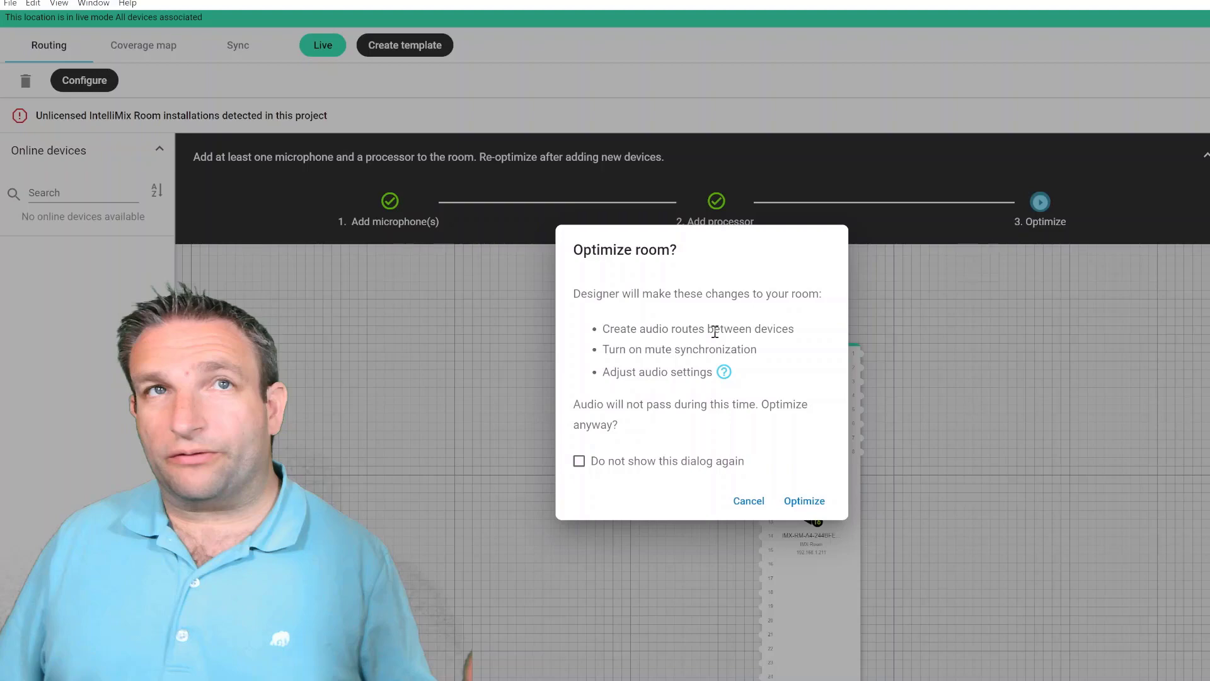
click(804, 500)
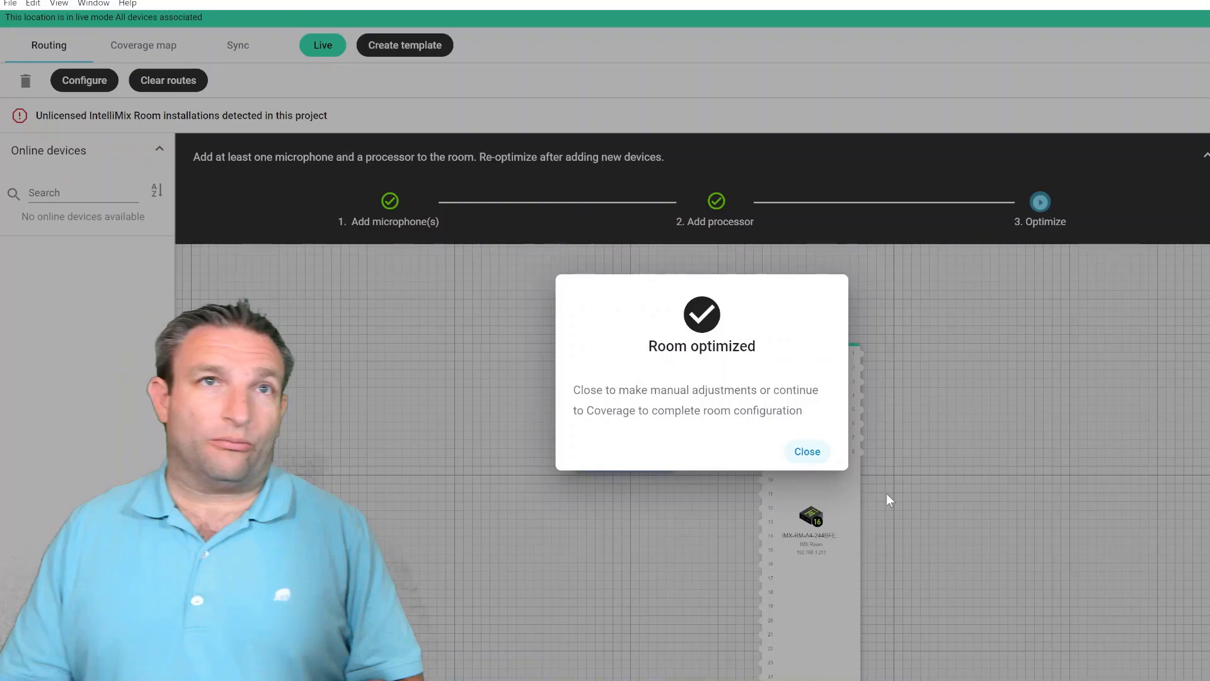
click(886, 493)
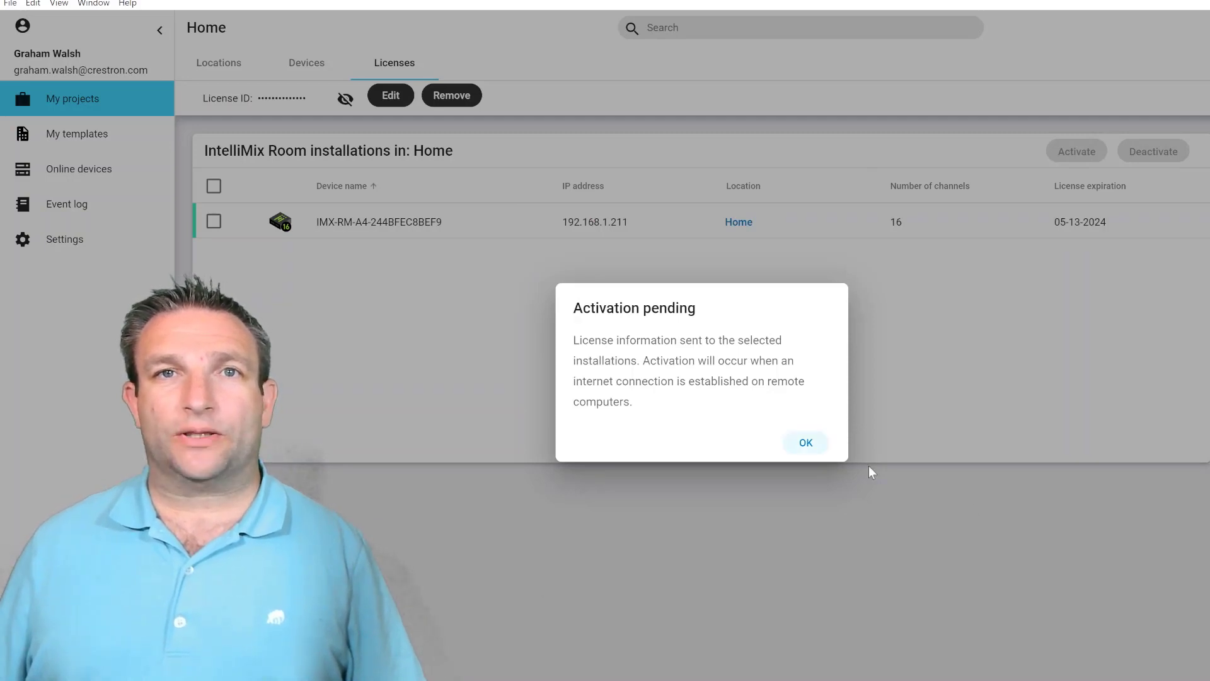
Step: Dismiss the license activation notice and open the IMX-Room device's configuration from the Home project's device list
click(804, 443)
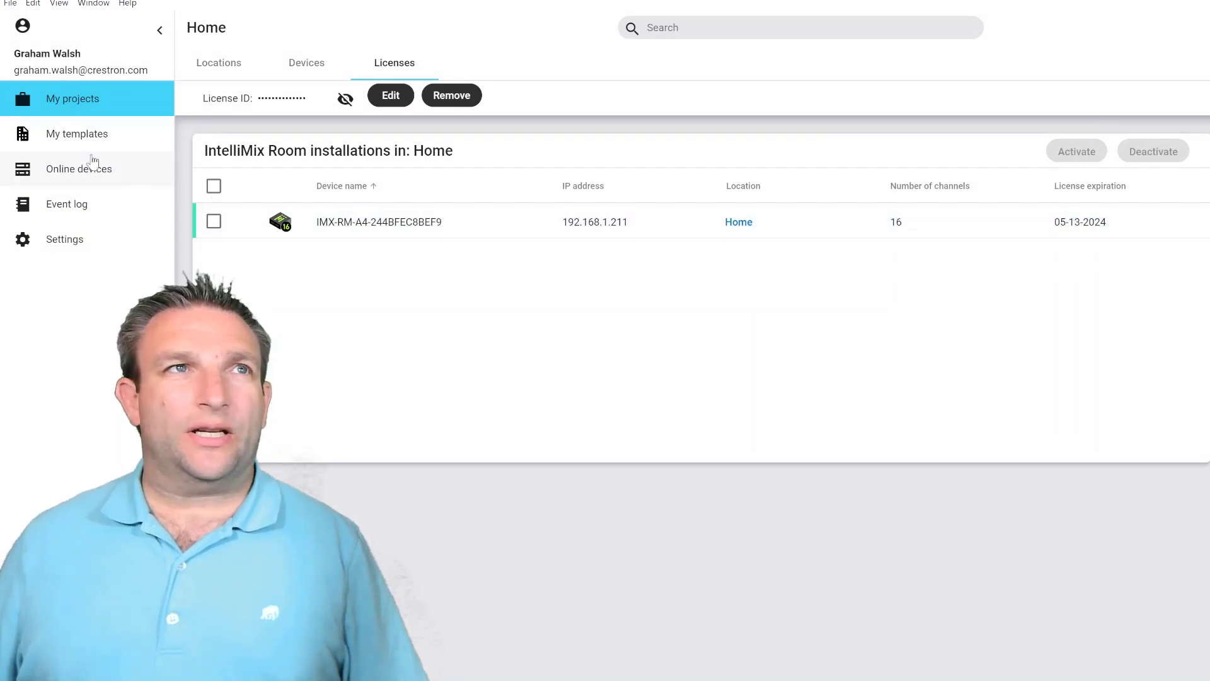
click(300, 65)
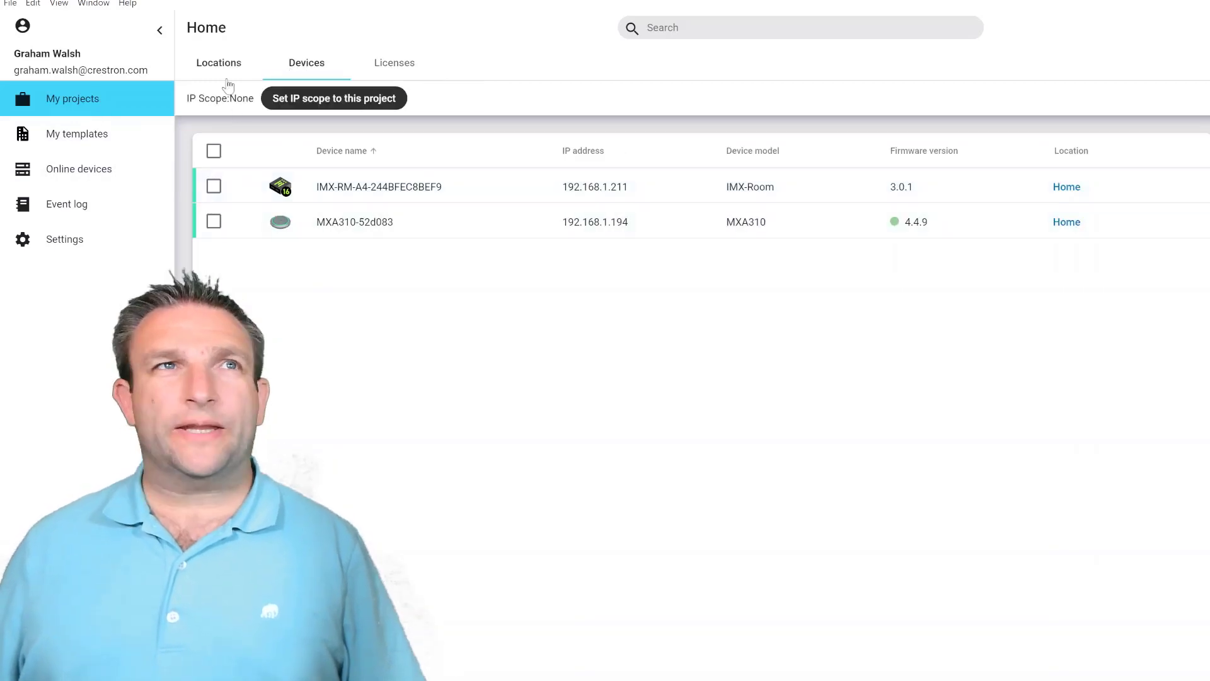
click(365, 186)
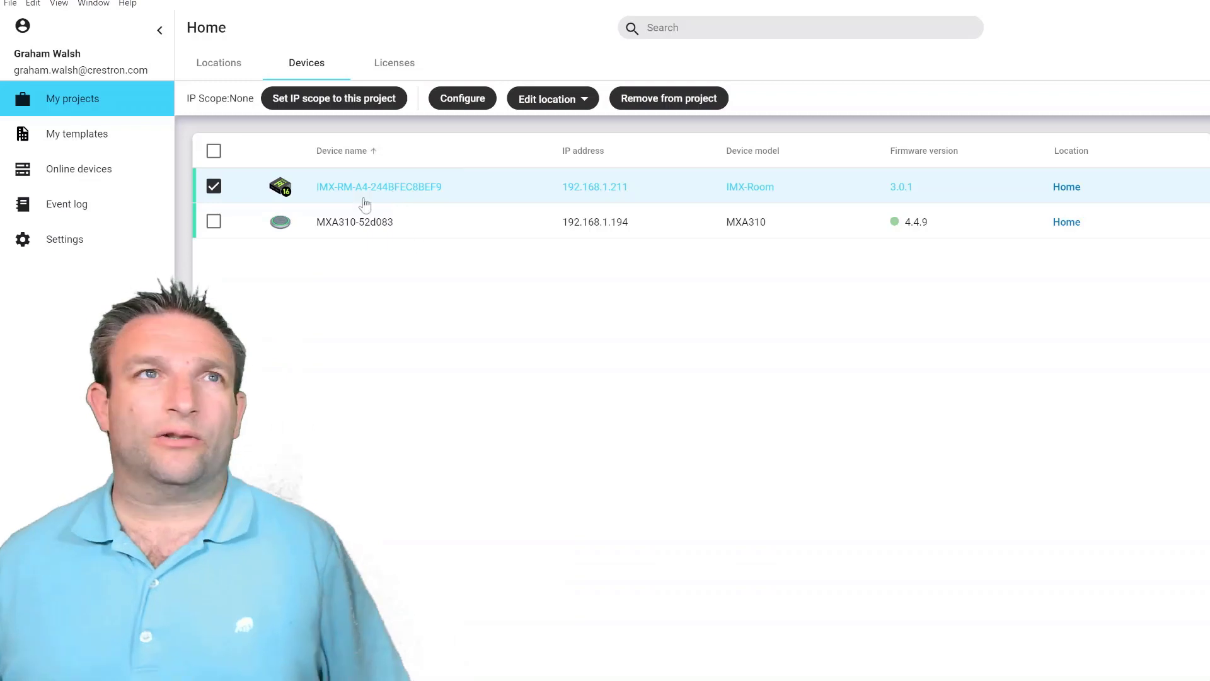
click(374, 188)
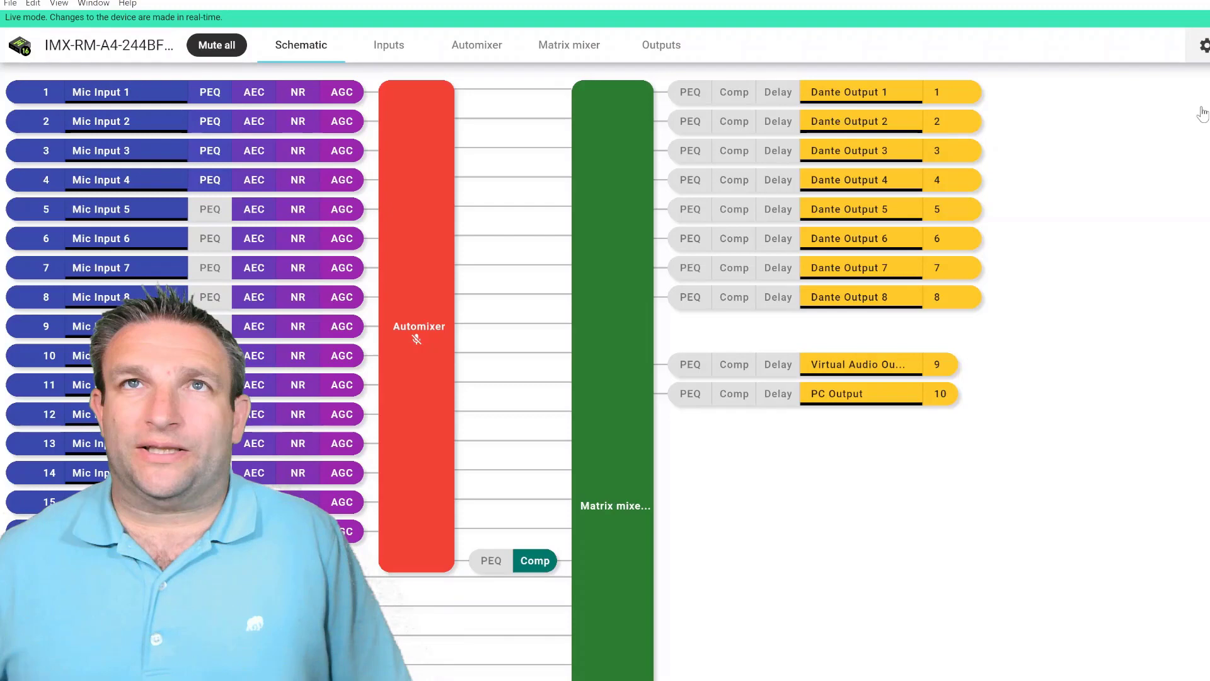
Step: Open the Call status settings of the IMX-Room device
click(1204, 45)
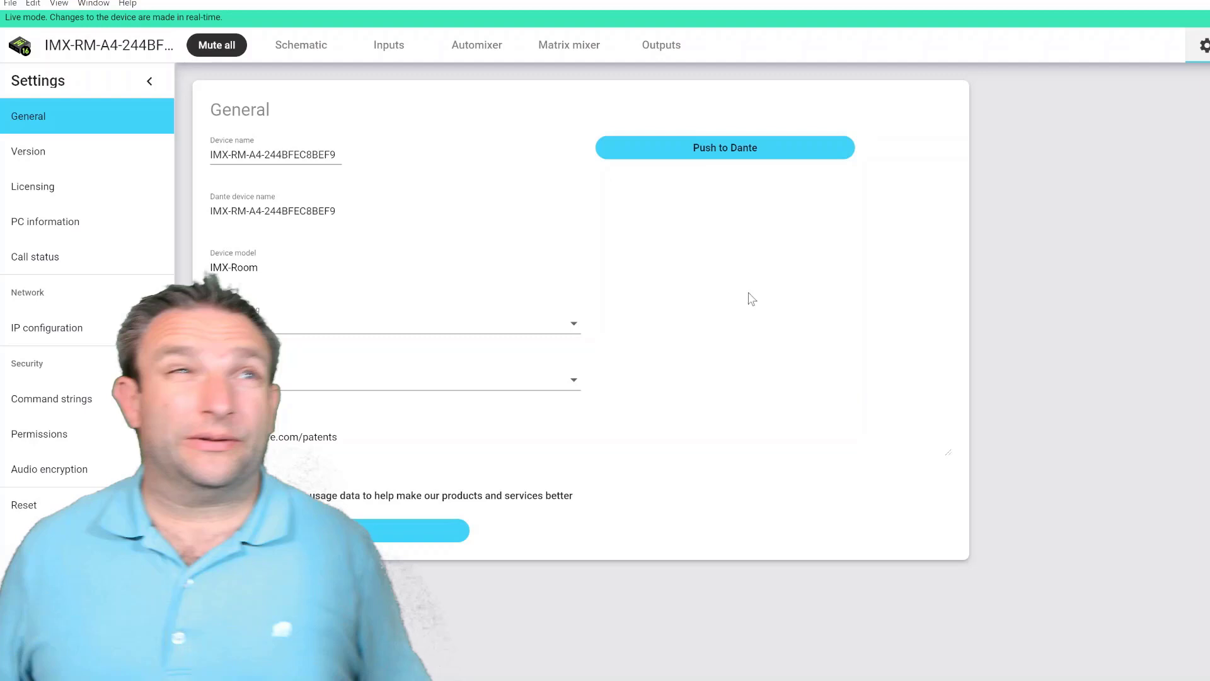
click(95, 255)
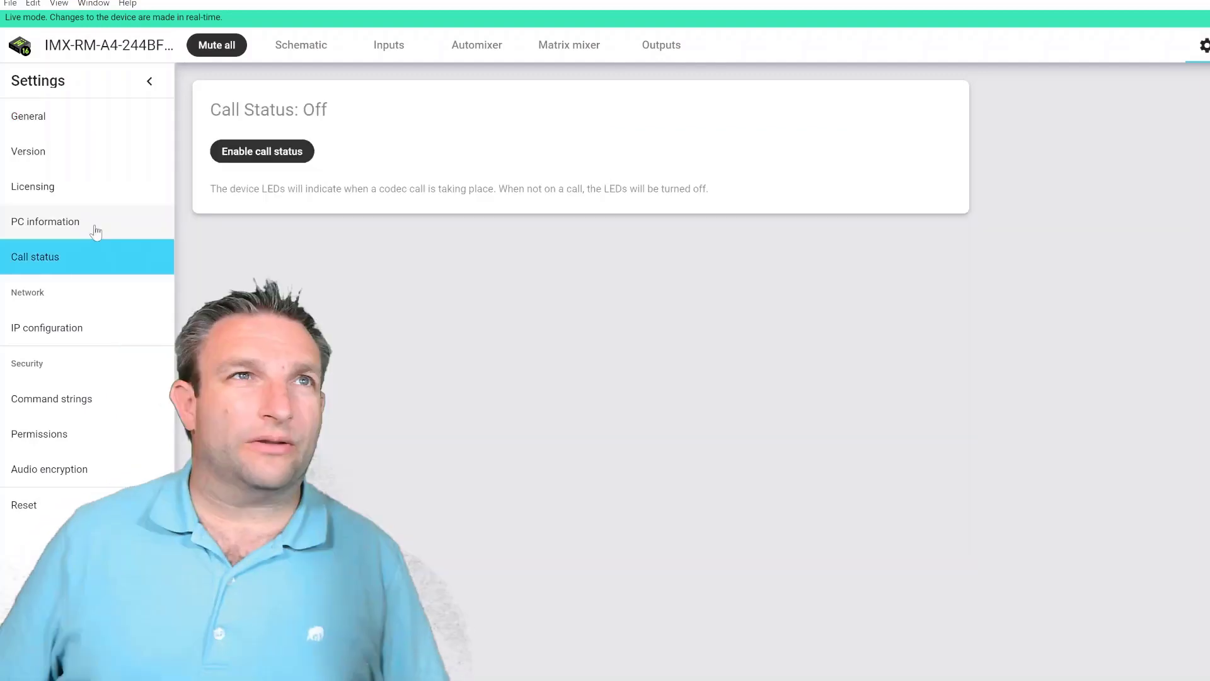
Step: Review the IMX-Room device's PC information and IP configuration settings, along with its signal schematic and automixer pages
click(96, 227)
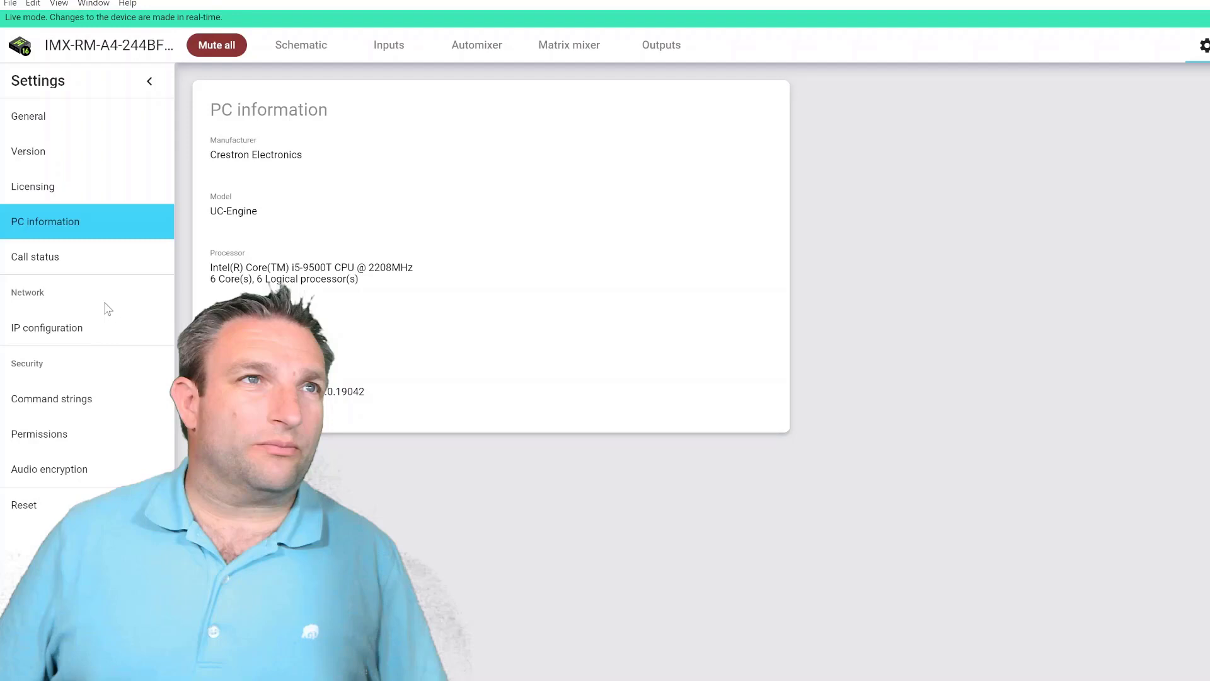
click(101, 328)
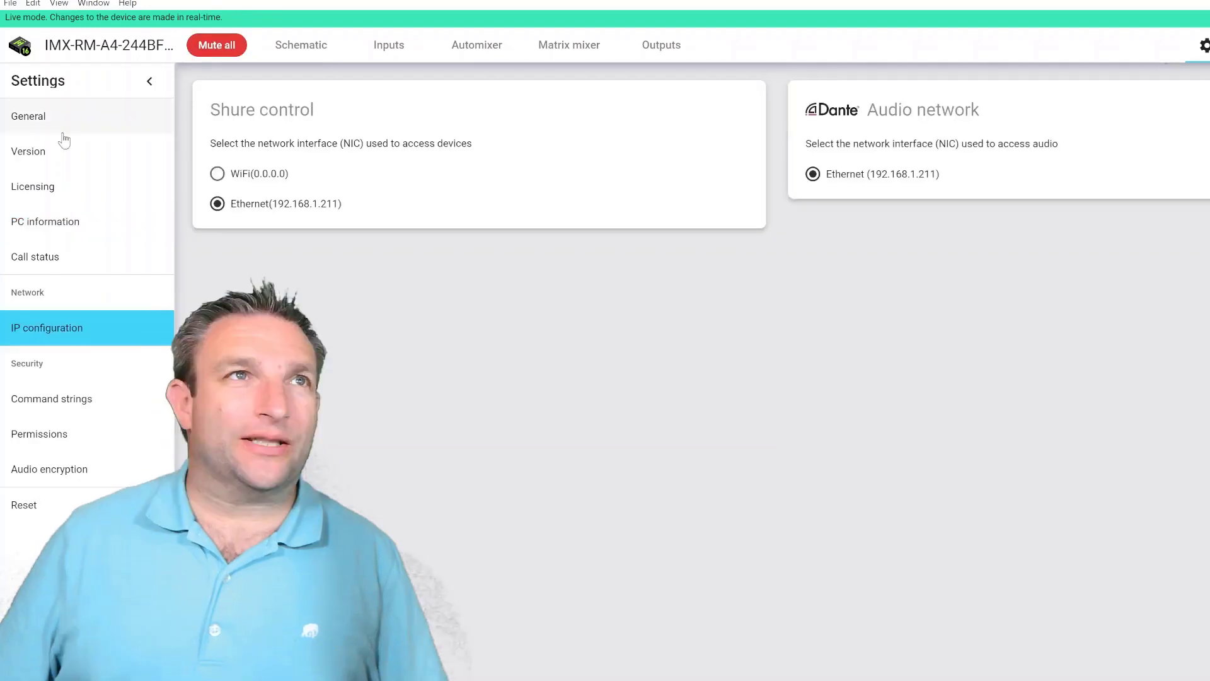
click(301, 44)
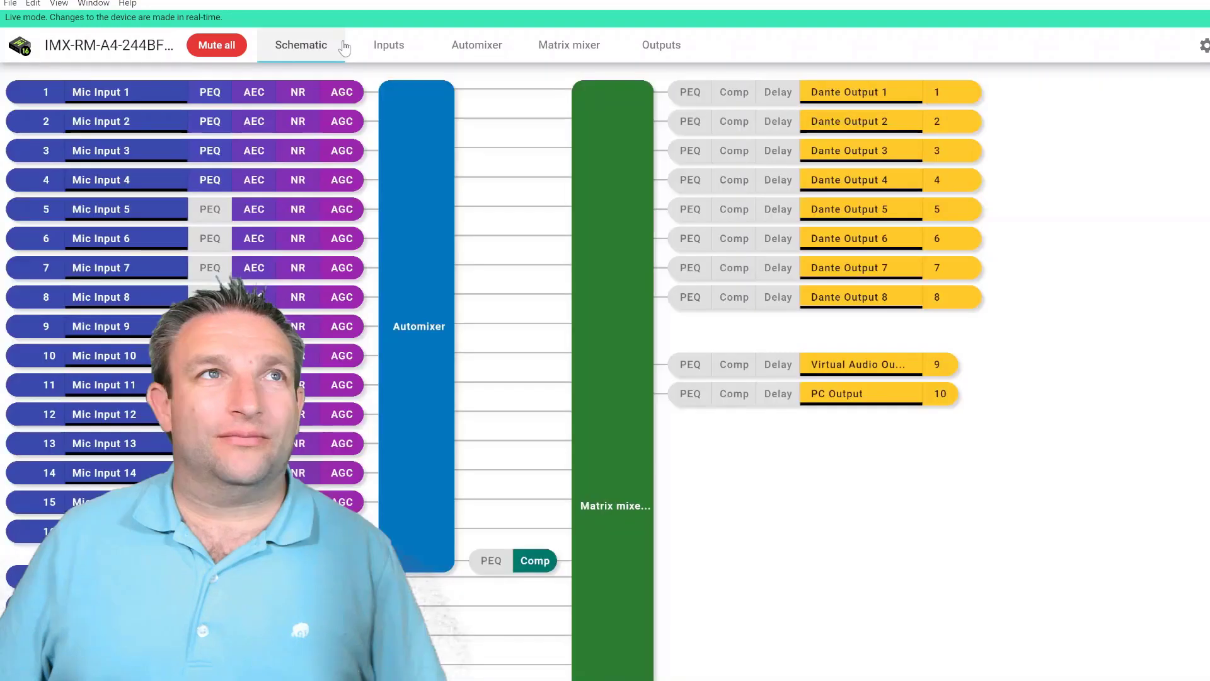
click(431, 49)
click(466, 47)
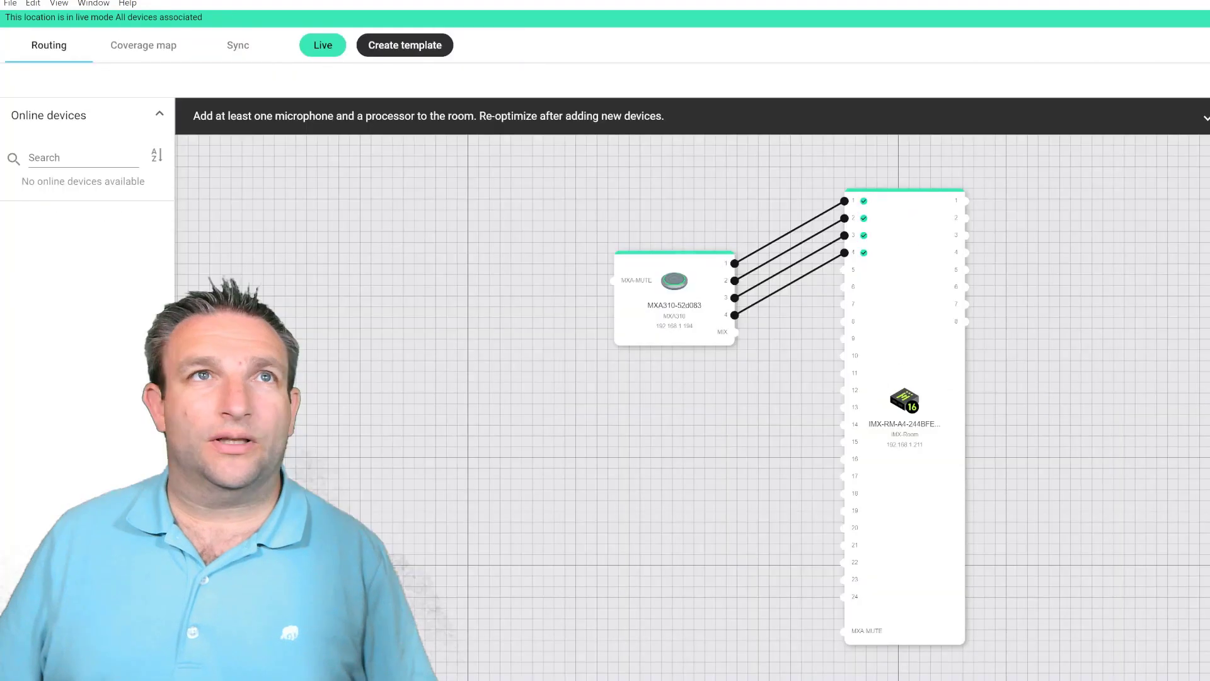
Step: Open the MXA310's coverage configuration from the room routing and change channel 1's pickup pattern to cardioid
click(675, 285)
double_click(675, 285)
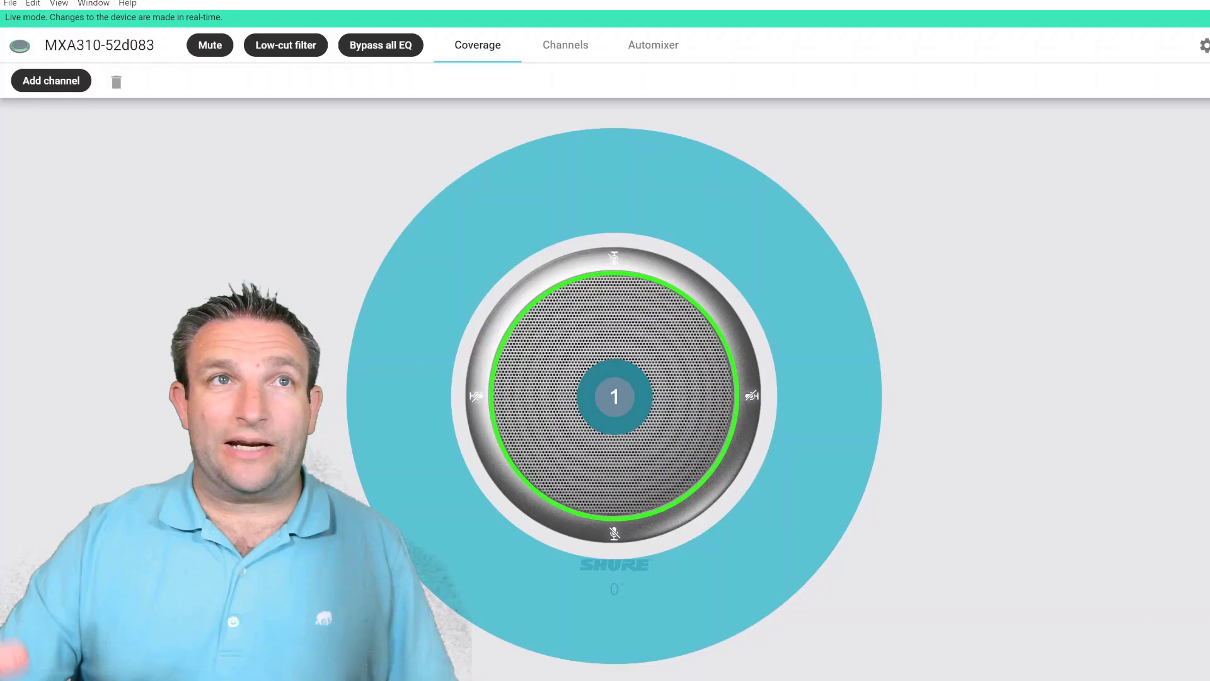
click(736, 422)
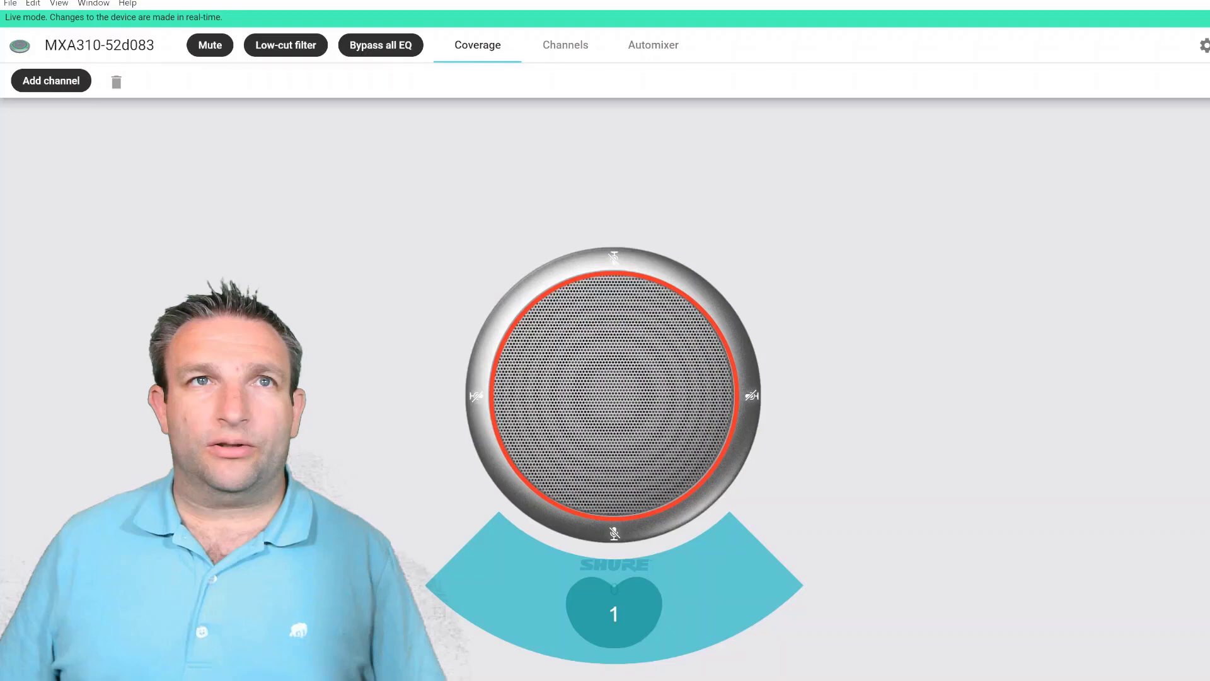
Step: Try rotating channel 1's coverage lobe counterclockwise around the microphone, and return it to face the Shure logo
drag(613, 611, 700, 498)
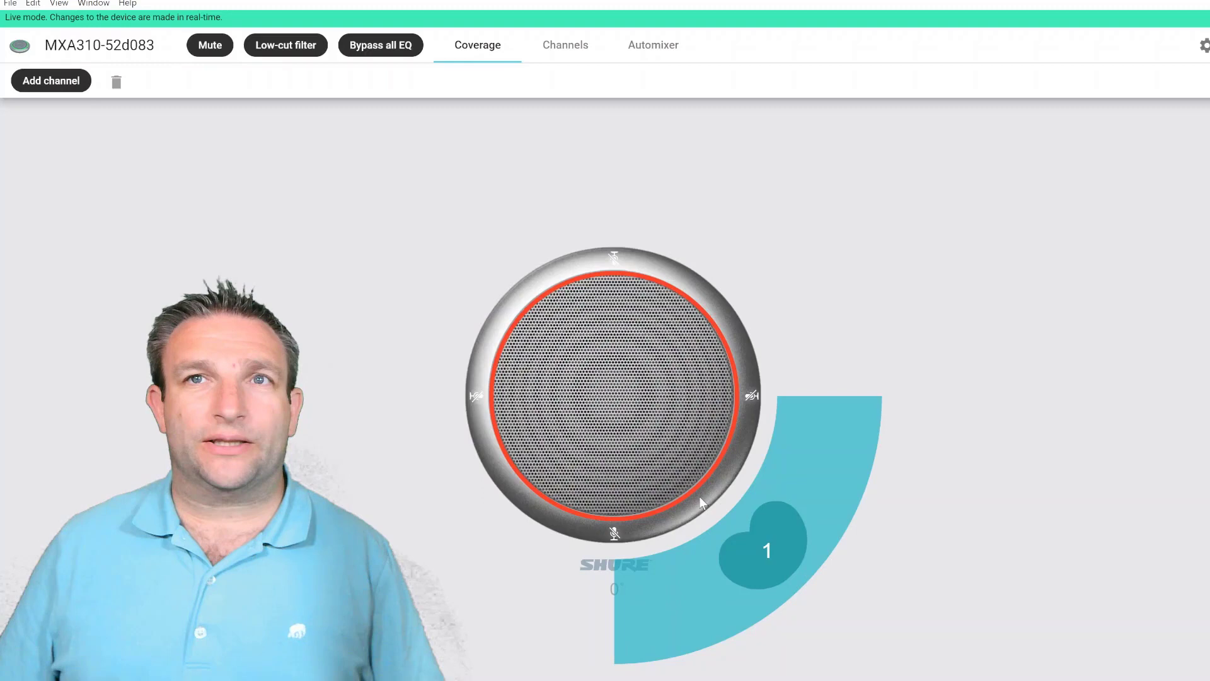
drag(698, 496, 608, 568)
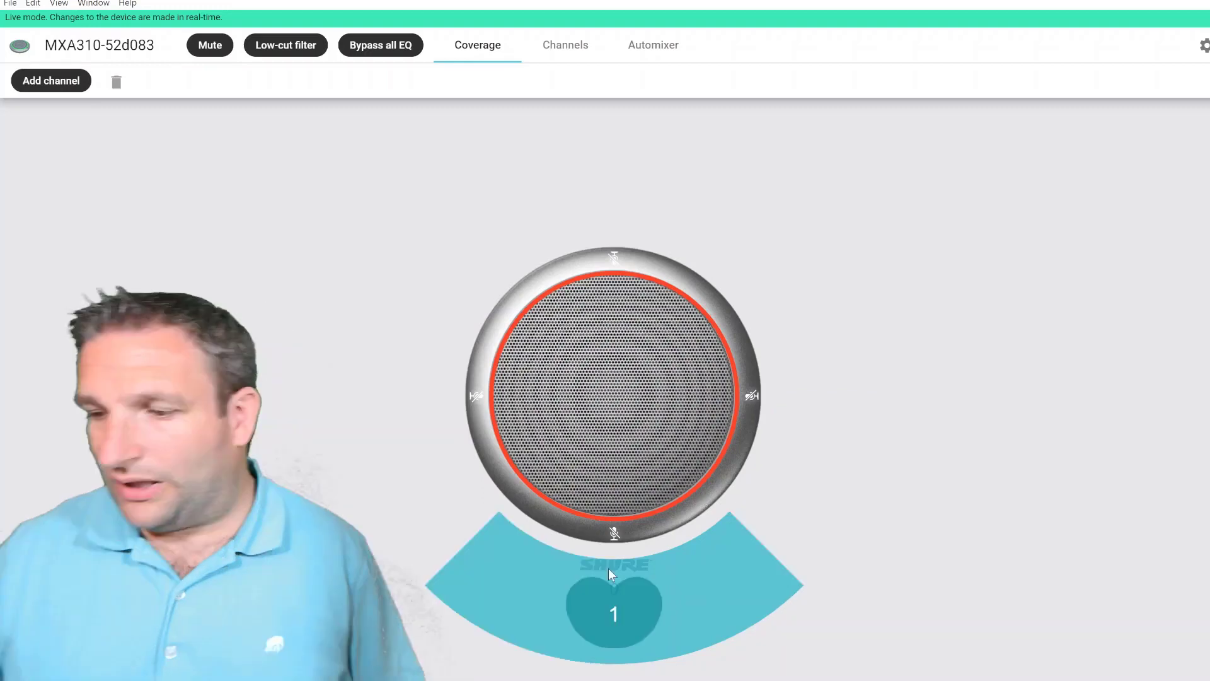